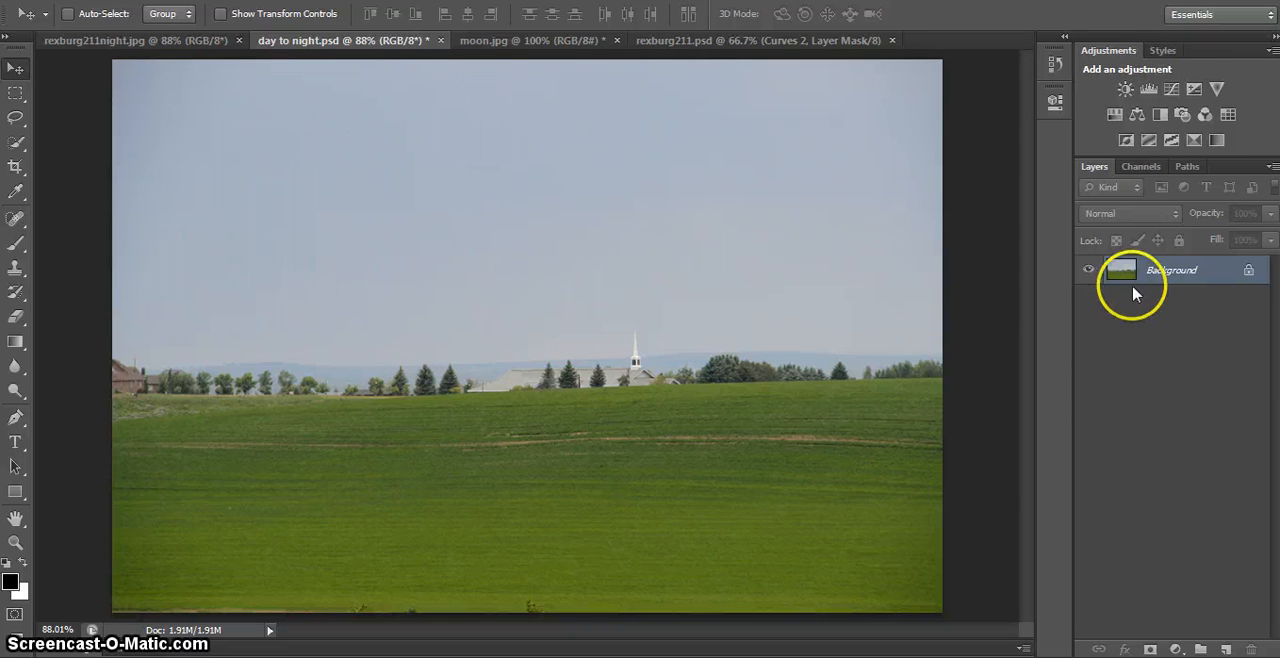
- Add a Curves adjustment layer above the Background and try lowering and restoring the RGB curve's white point
{"action": "left_click", "coordinate": [1172, 90]}
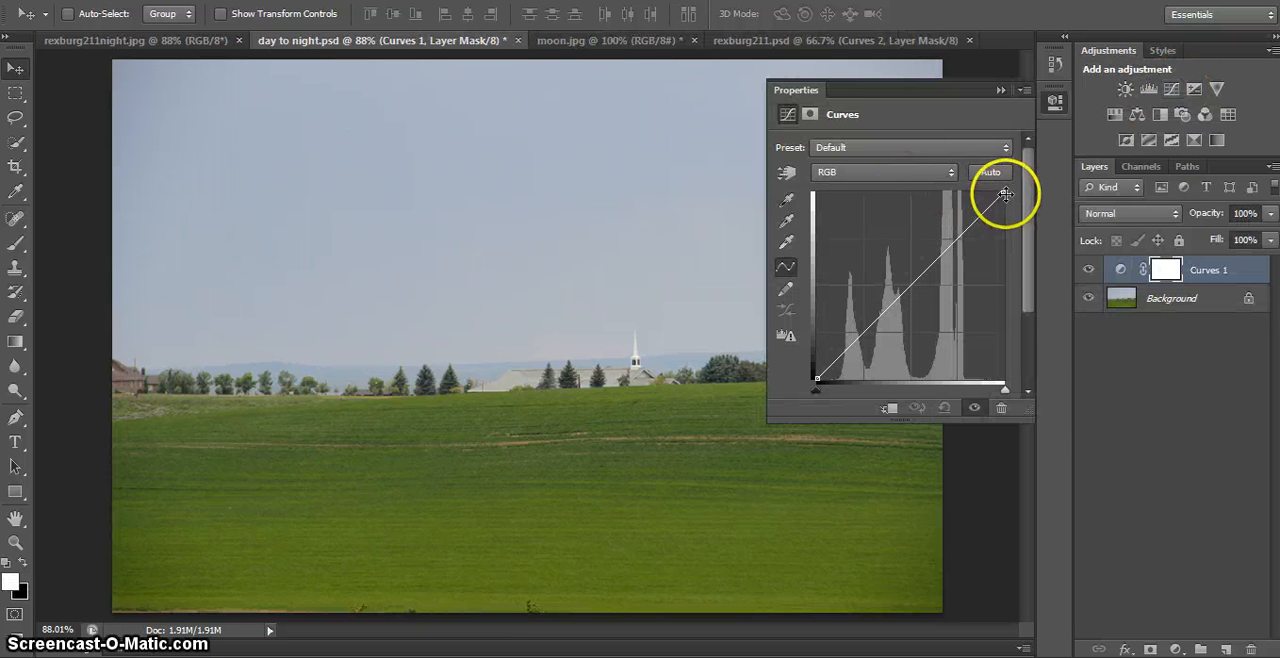
{"action": "left_click_drag", "start_coordinate": [1003, 192], "coordinate": [1002, 352]}
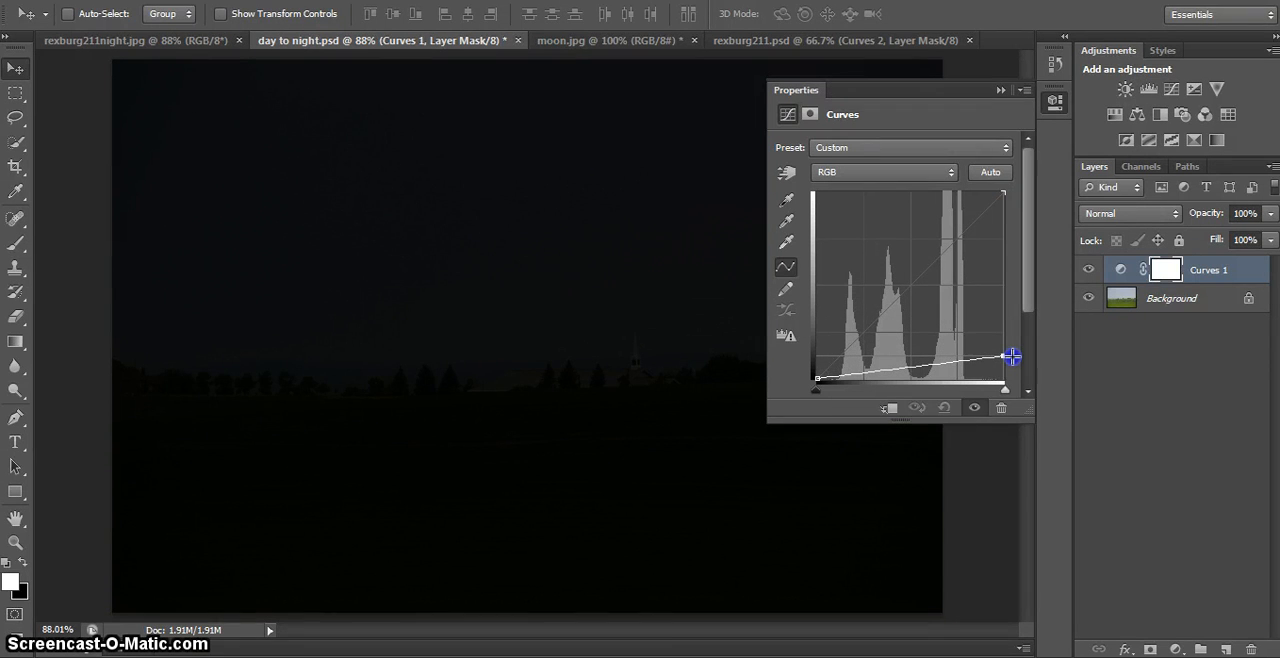
{"action": "left_click_drag", "start_coordinate": [1002, 358], "coordinate": [1012, 176]}
- Lower the white point of the Red channel's curve to just below the lowest horizontal grid line
{"action": "left_click", "coordinate": [903, 172]}
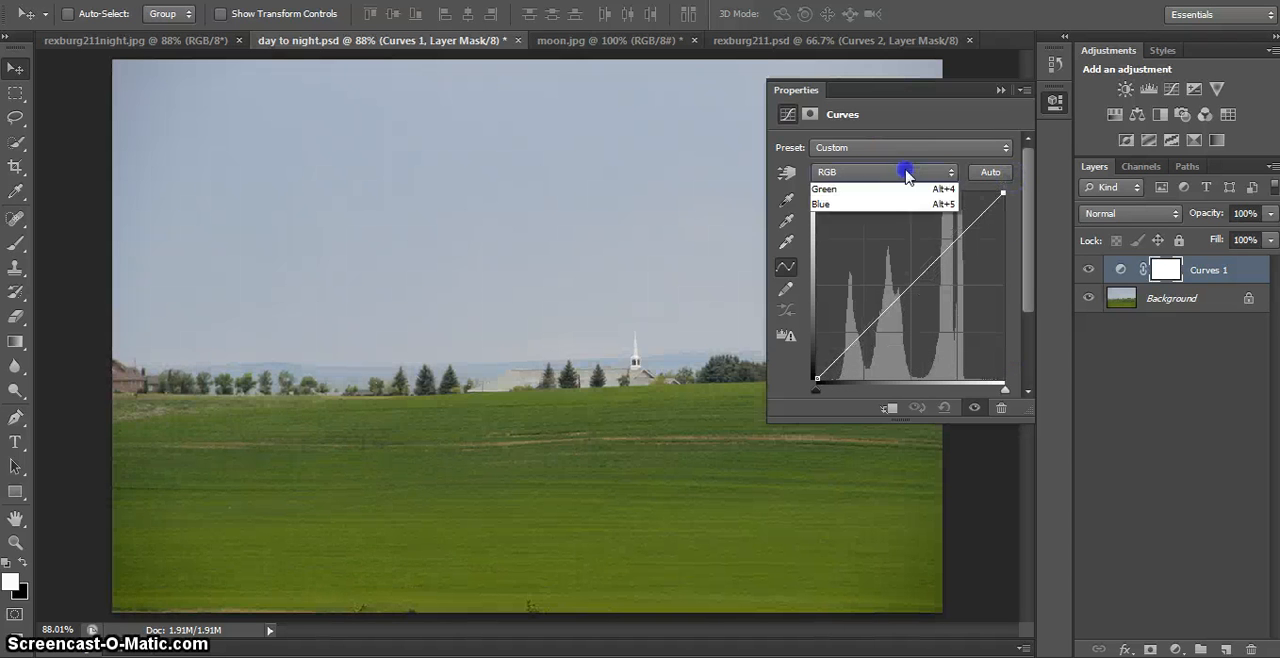
{"action": "left_click", "coordinate": [937, 207]}
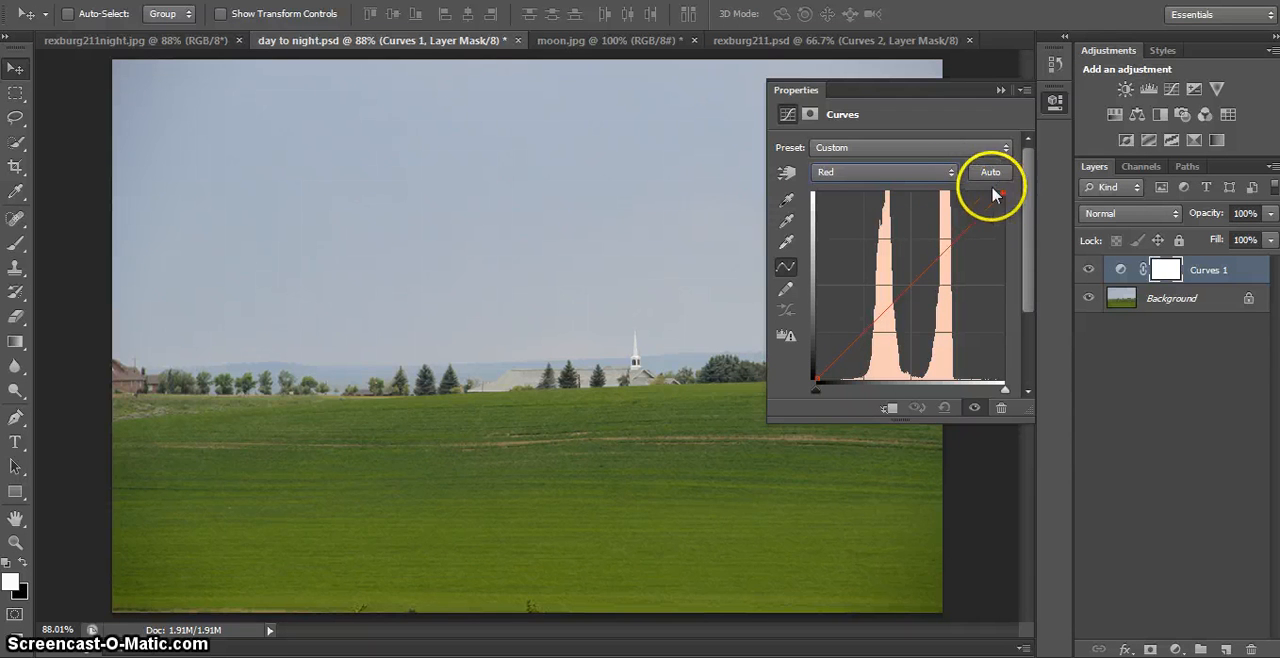
{"action": "left_click", "coordinate": [950, 174]}
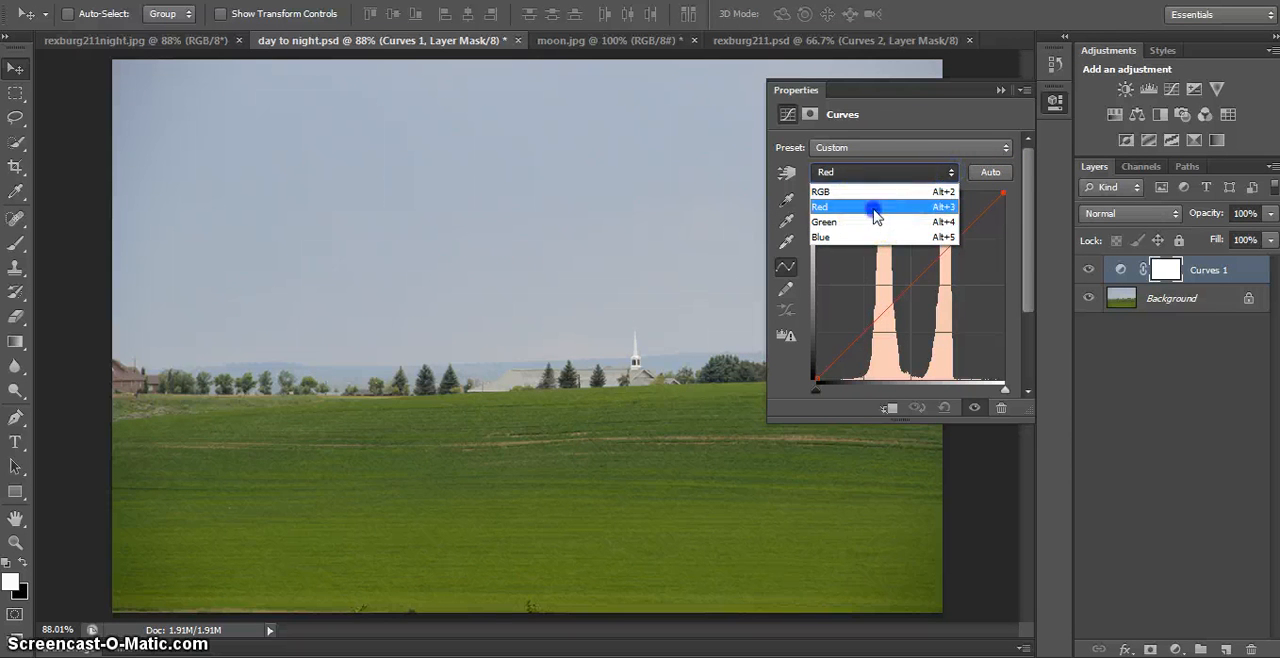
{"action": "left_click", "coordinate": [876, 208]}
{"action": "left_click_drag", "start_coordinate": [1001, 193], "coordinate": [1001, 289]}
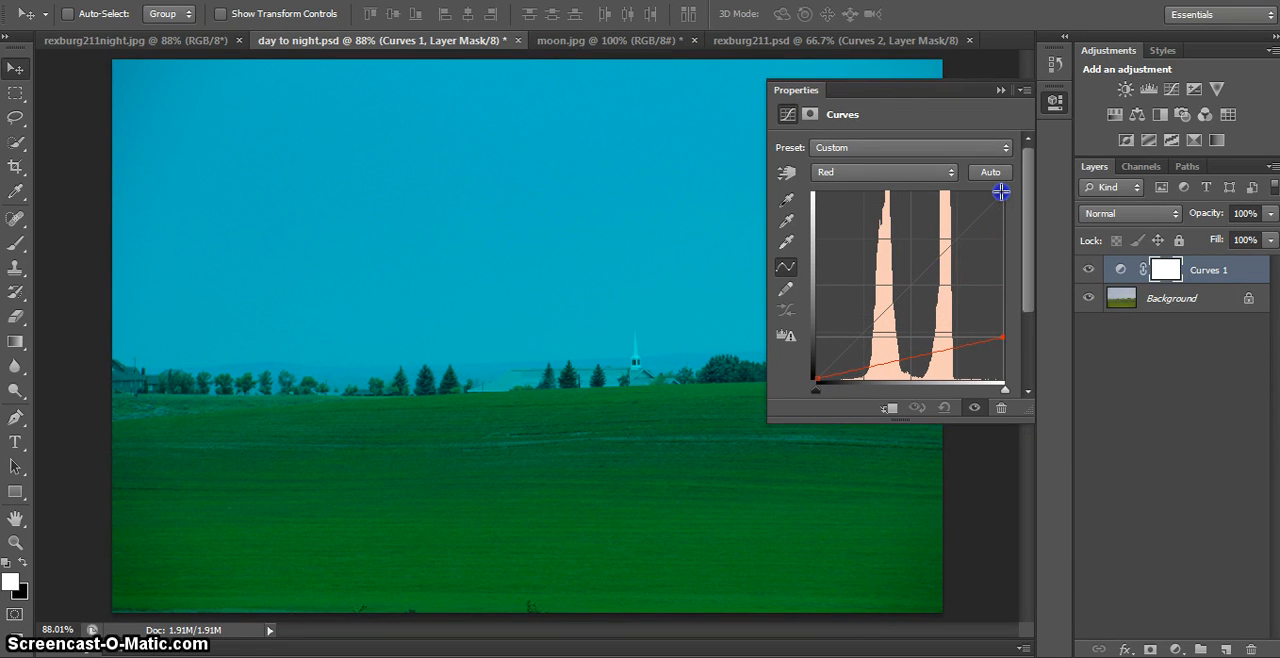
- Lower the white point of the Green channel's curve to the lowest horizontal grid line
{"action": "left_click", "coordinate": [905, 174]}
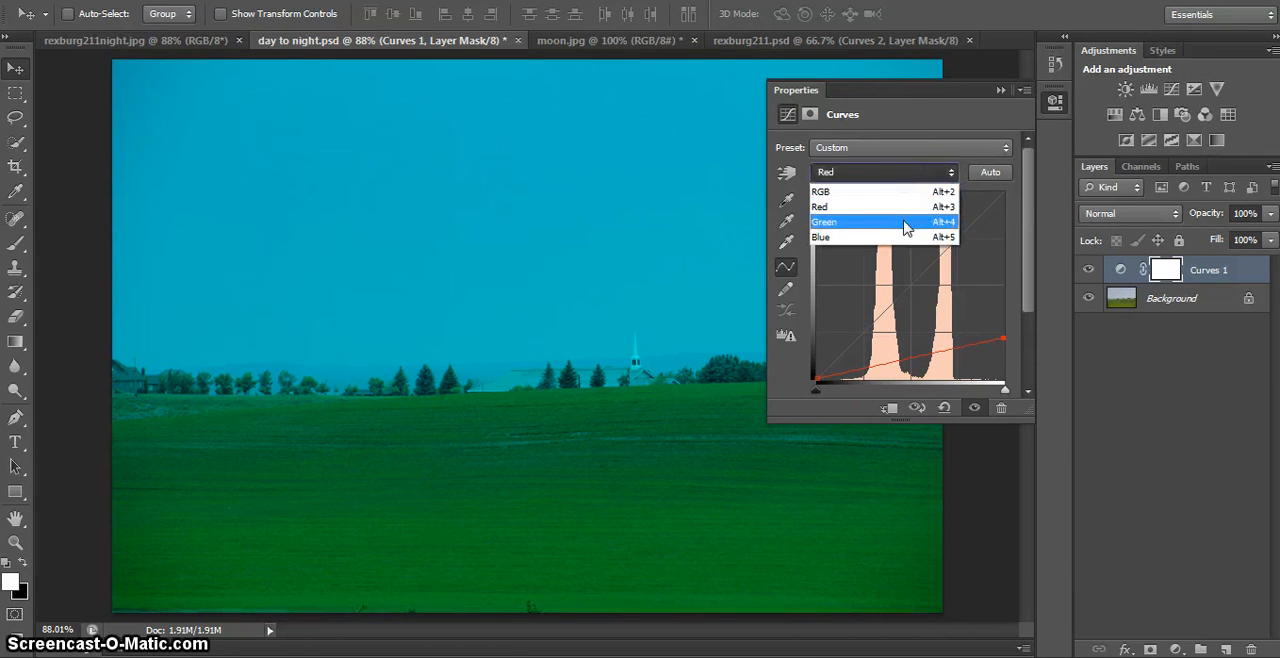
{"action": "left_click", "coordinate": [908, 218]}
{"action": "left_click_drag", "start_coordinate": [1003, 194], "coordinate": [1003, 332]}
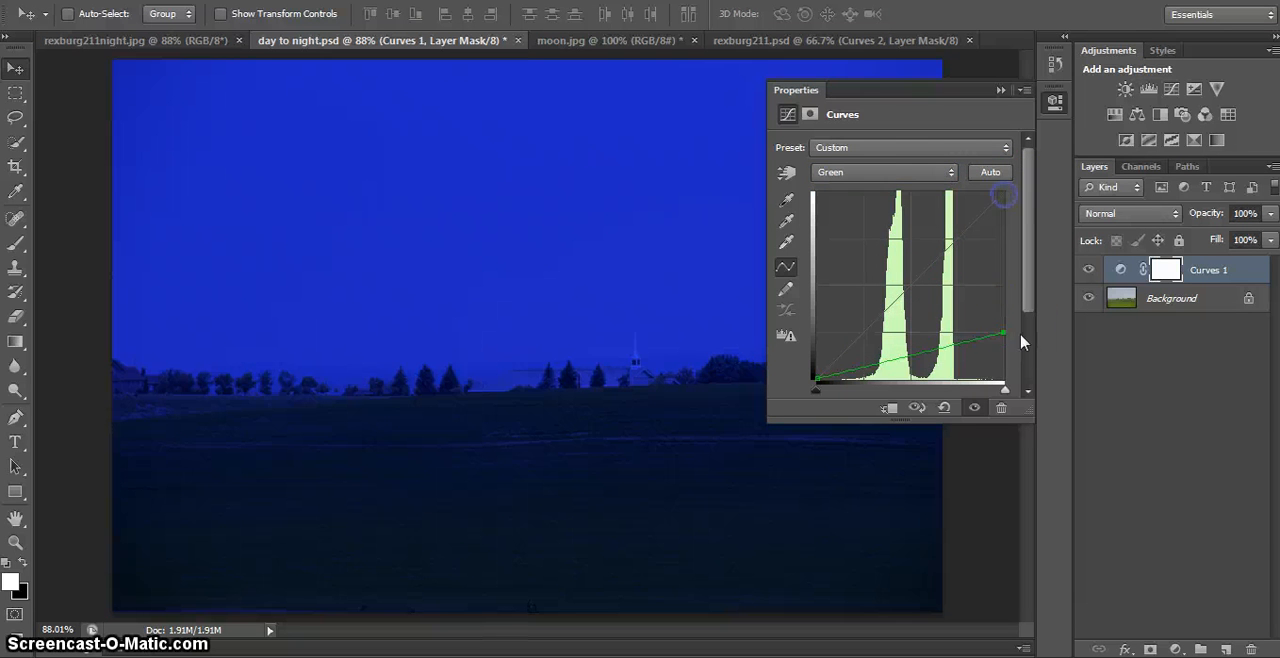
- Lower the white point of the Blue channel's curve to the lowest horizontal grid line, matching the Green curve
{"action": "left_click", "coordinate": [930, 170]}
{"action": "left_click", "coordinate": [925, 240]}
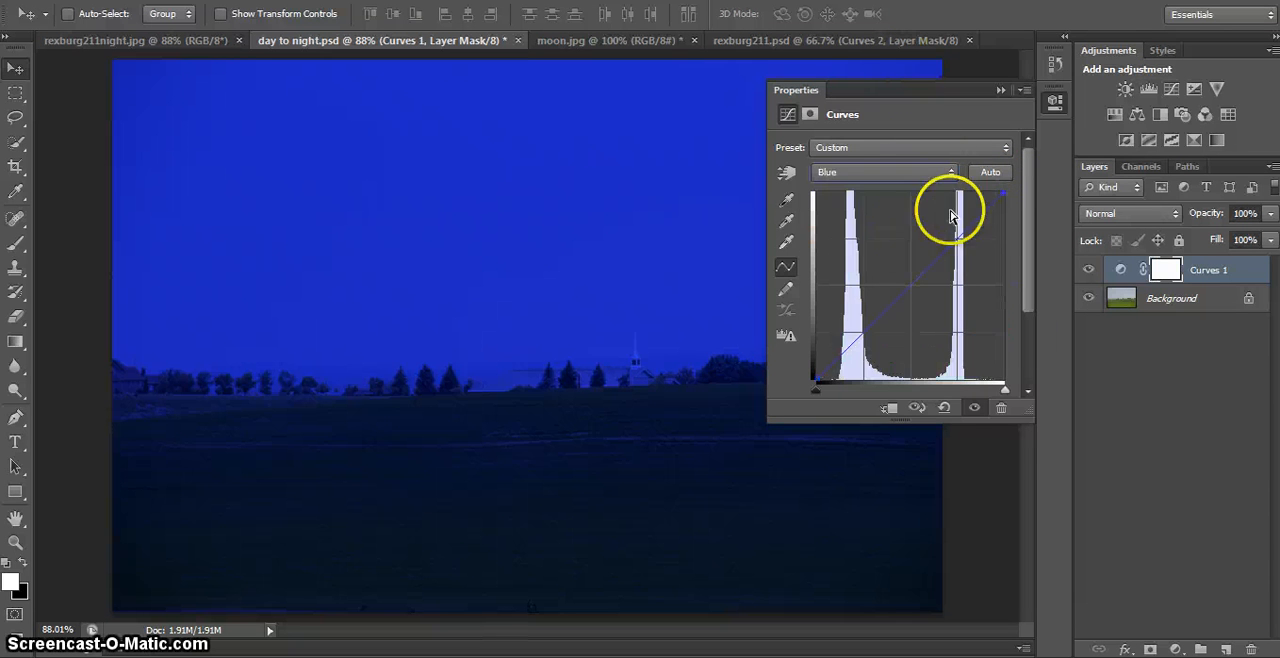
{"action": "left_click_drag", "start_coordinate": [1003, 192], "coordinate": [1003, 305]}
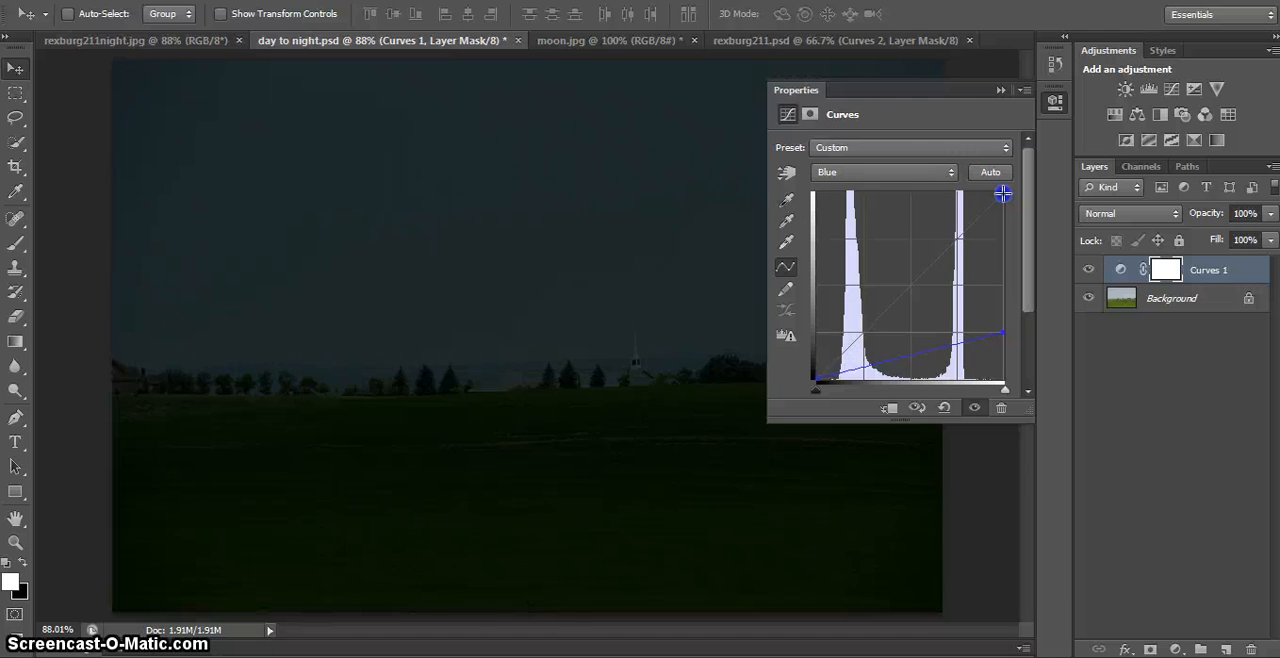
{"action": "left_click_drag", "start_coordinate": [1003, 193], "coordinate": [1007, 333]}
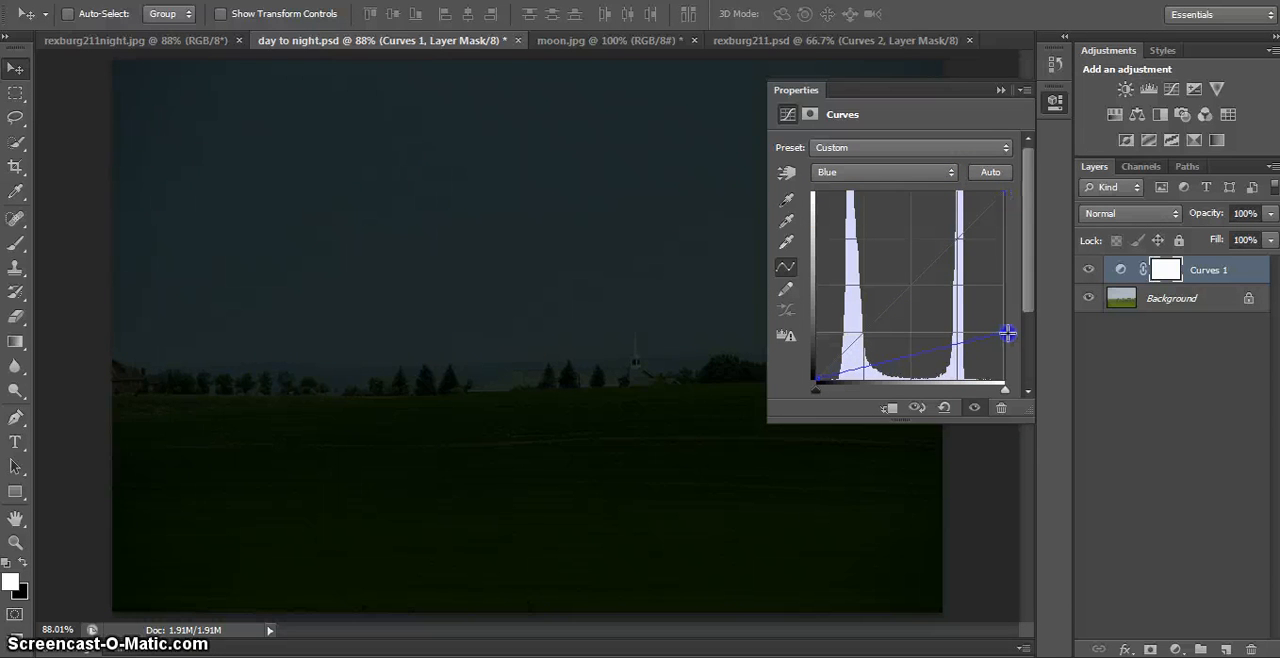
- Try adjusting the opacity of the Curves 1 layer, keeping it at 100%, and deselect the layer
{"action": "left_click", "coordinate": [1091, 322]}
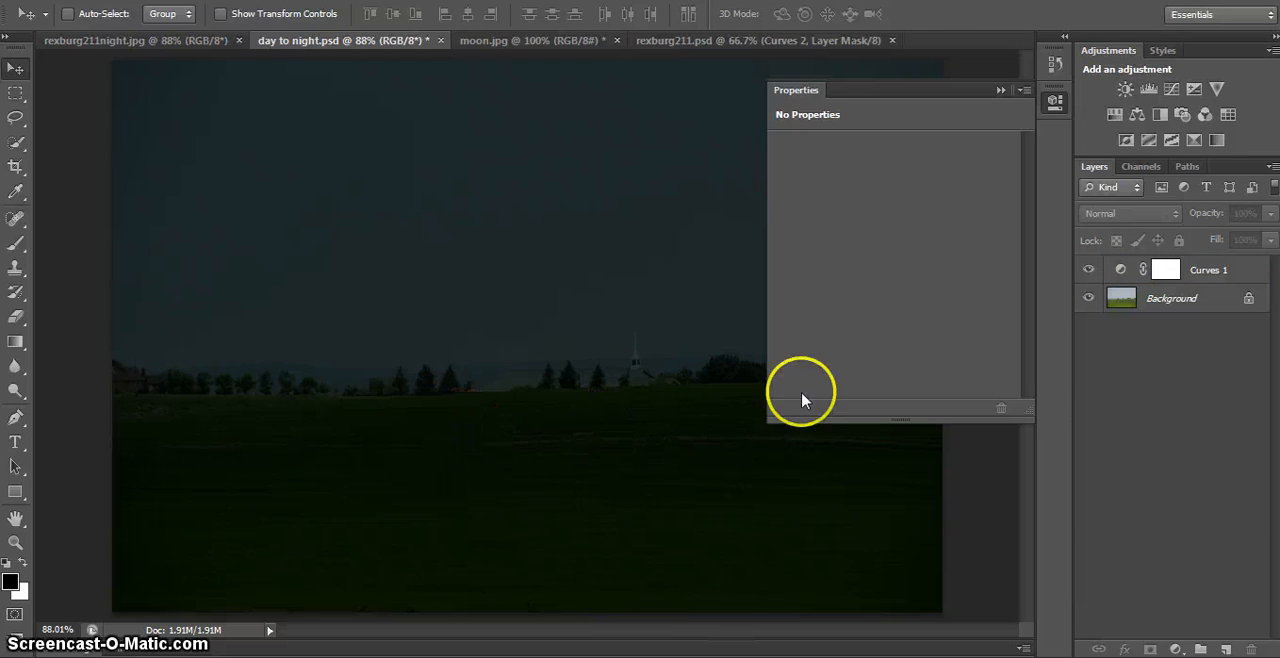
{"action": "left_click", "coordinate": [1225, 272]}
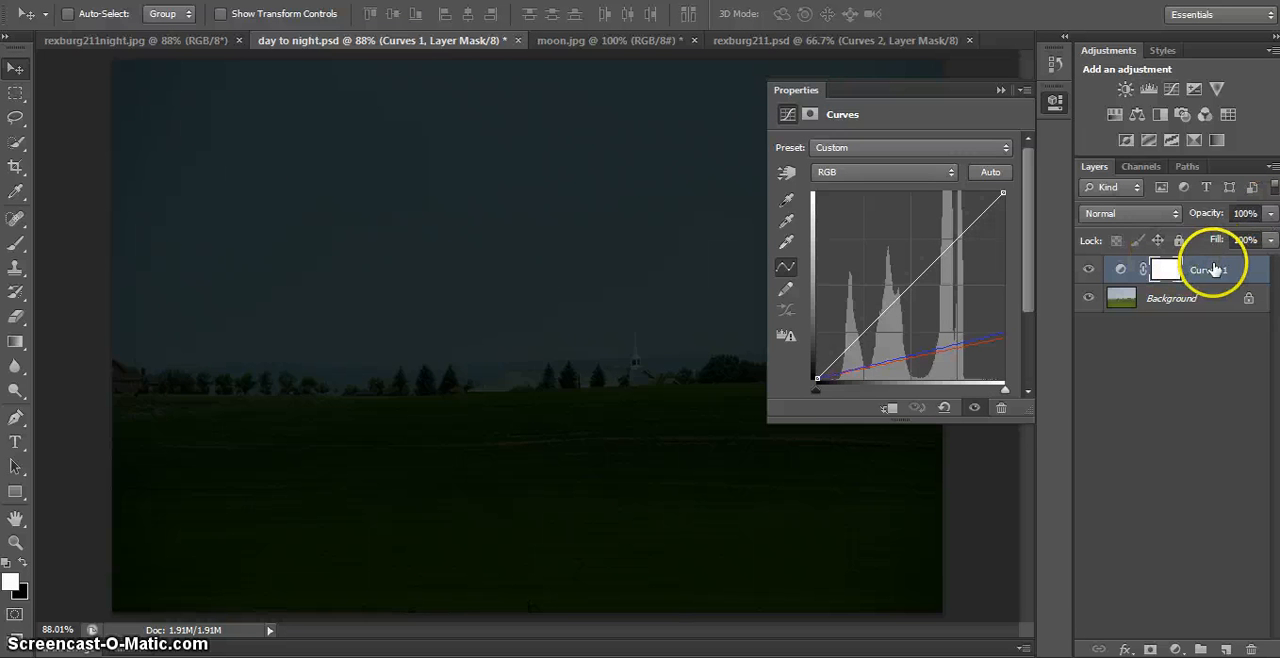
{"action": "left_click", "coordinate": [1054, 100]}
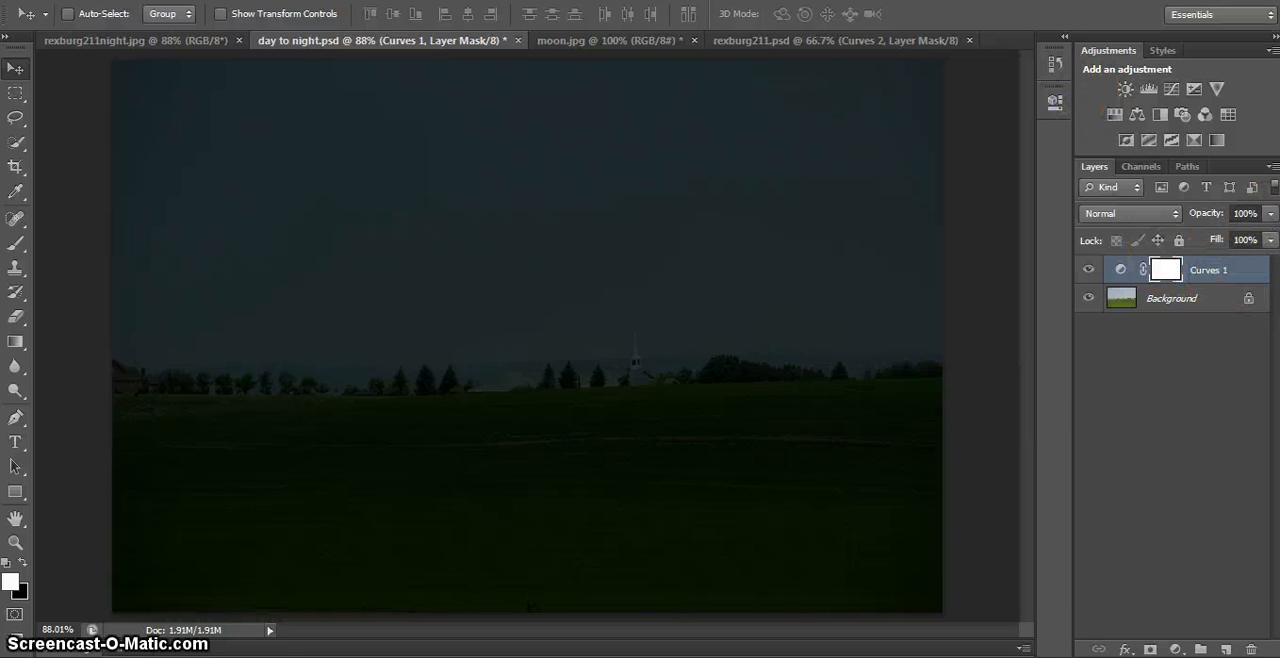
{"action": "left_click", "coordinate": [1270, 213]}
{"action": "mouse_move", "coordinate": [1268, 238]}
{"action": "left_mouse_down"}
{"action": "mouse_move", "coordinate": [1175, 240]}
{"action": "mouse_move", "coordinate": [1236, 249]}
{"action": "mouse_move", "coordinate": [1273, 238]}
{"action": "left_mouse_up"}
{"action": "left_click", "coordinate": [1165, 381]}
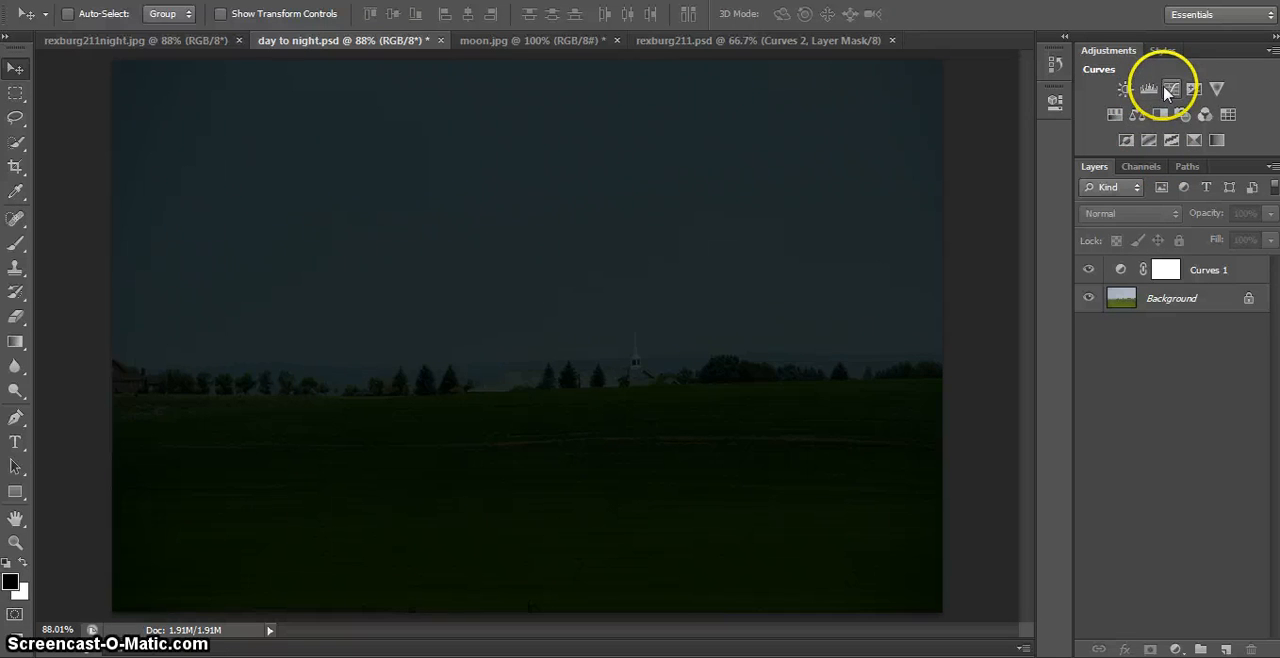
- Add a second Curves adjustment layer on top and pull the middle of its RGB curve moderately downward to darken the midtones
{"action": "left_click", "coordinate": [1172, 90]}
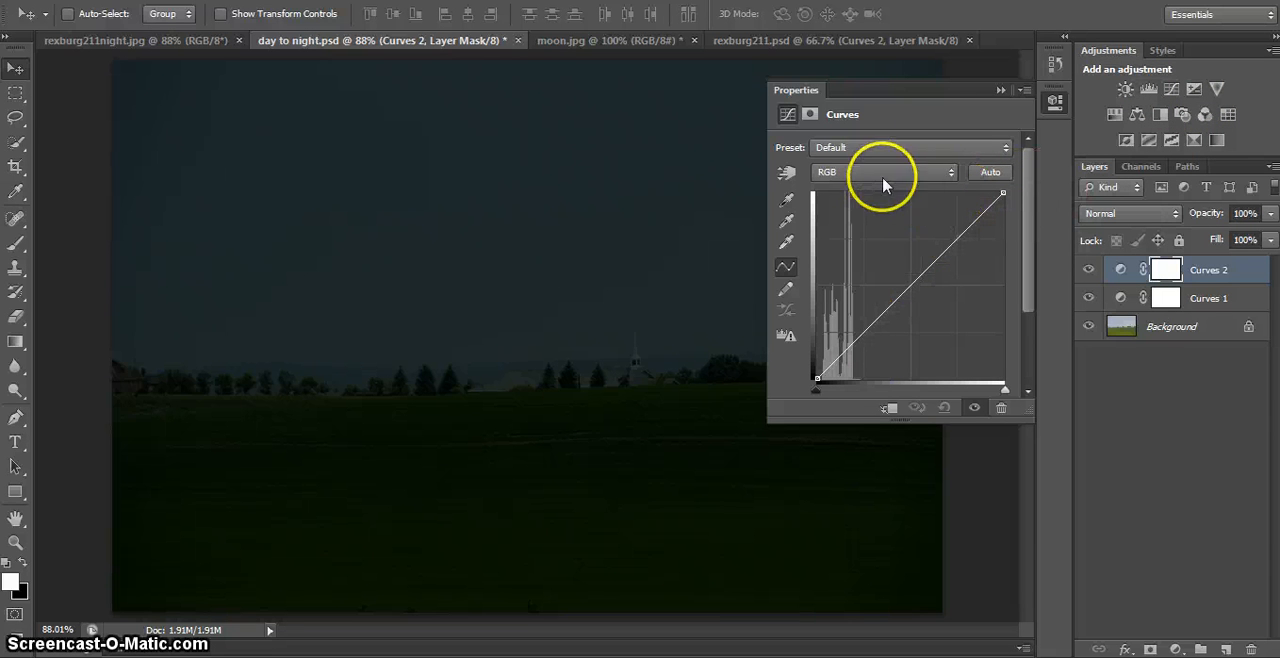
{"action": "left_click", "coordinate": [911, 286]}
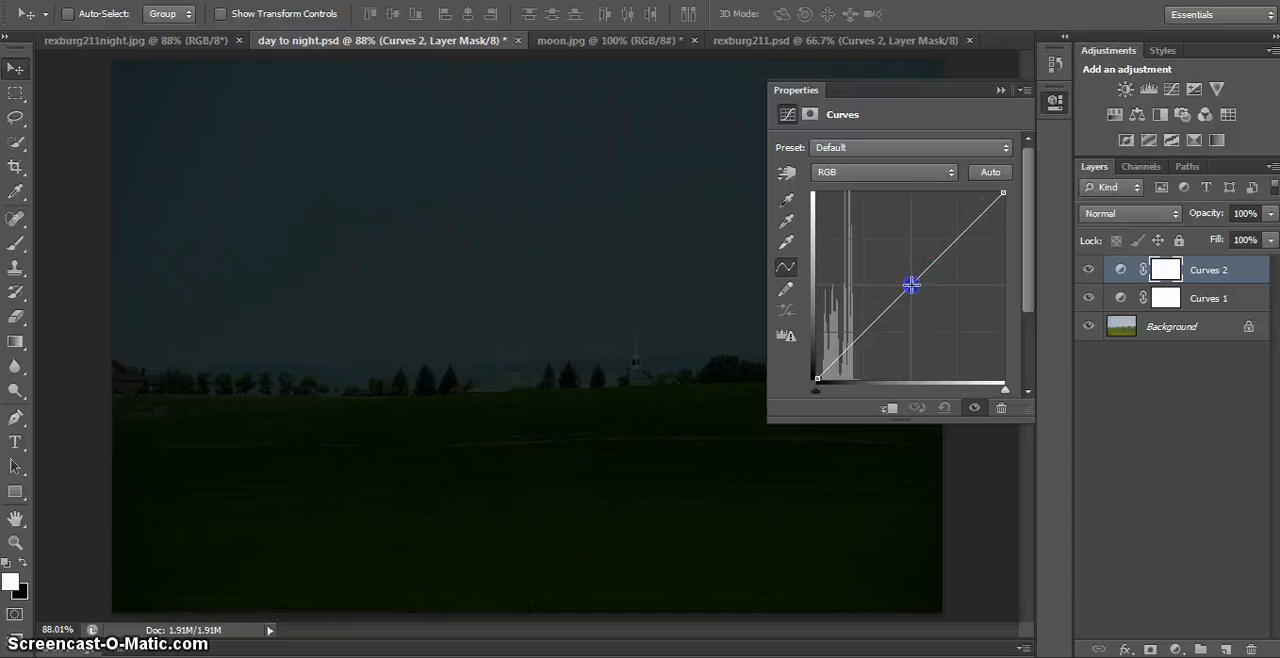
{"action": "left_click_drag", "start_coordinate": [911, 286], "coordinate": [923, 300]}
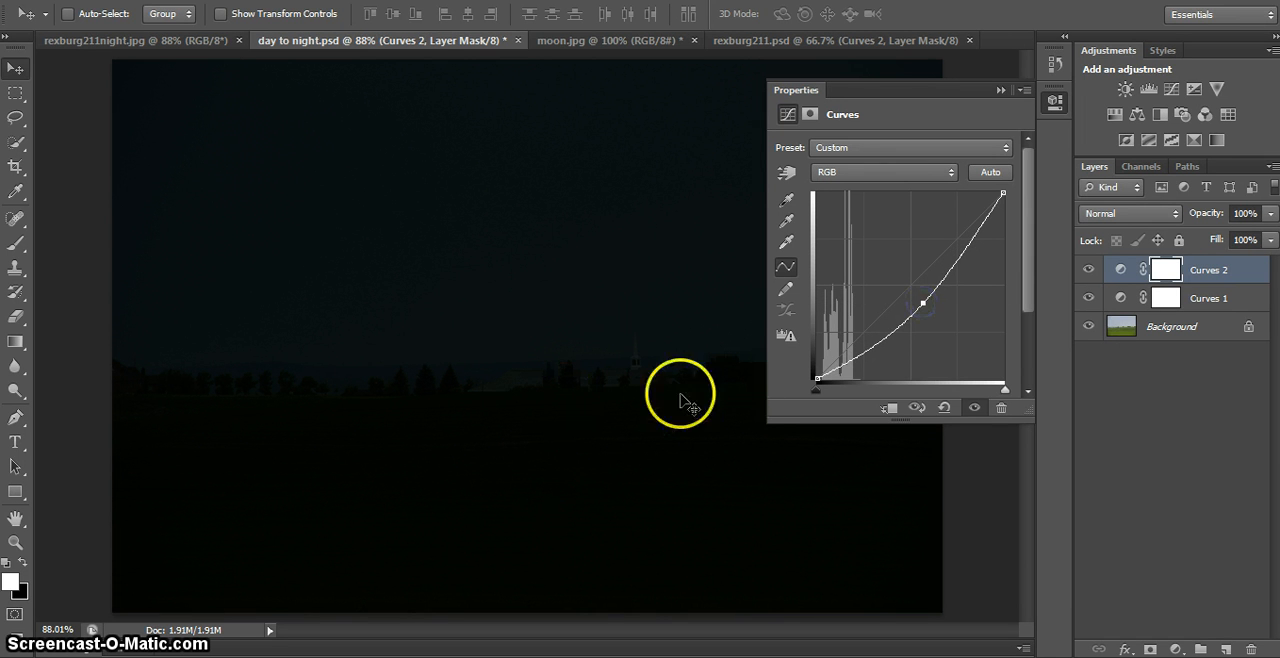
{"action": "left_click", "coordinate": [923, 303]}
{"action": "left_click_drag", "start_coordinate": [922, 302], "coordinate": [936, 316]}
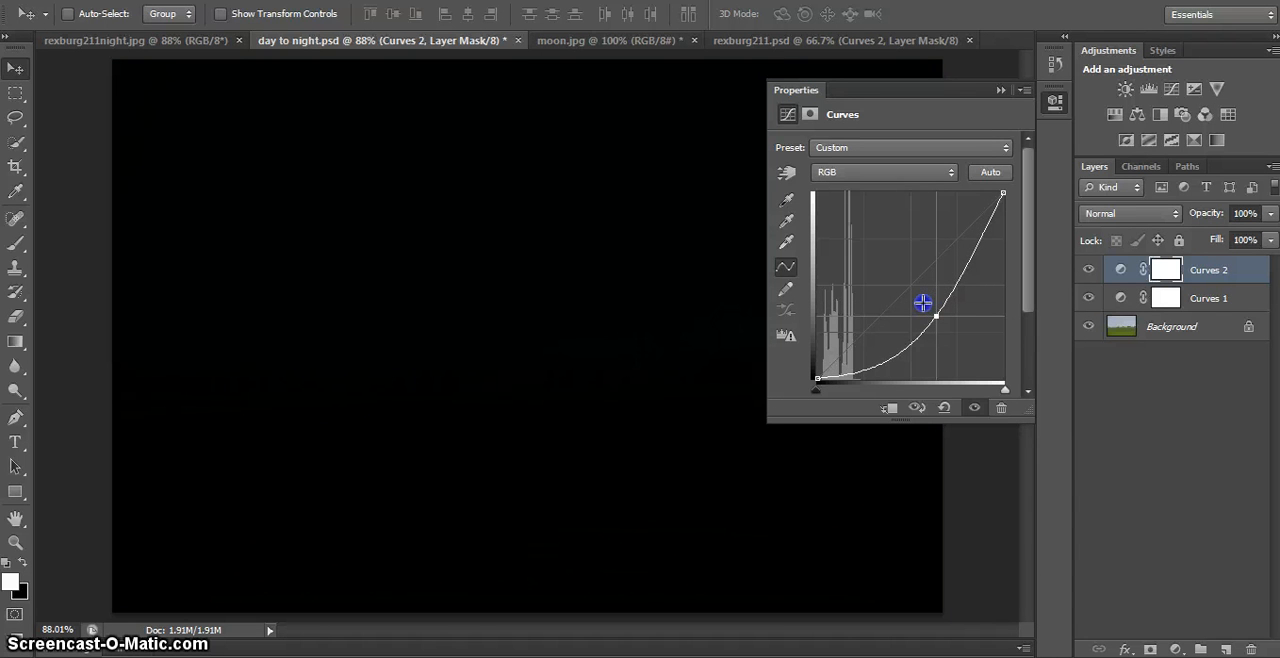
{"action": "mouse_move", "coordinate": [936, 316]}
{"action": "left_mouse_down"}
{"action": "mouse_move", "coordinate": [931, 295]}
{"action": "mouse_move", "coordinate": [930, 306]}
{"action": "left_mouse_up"}
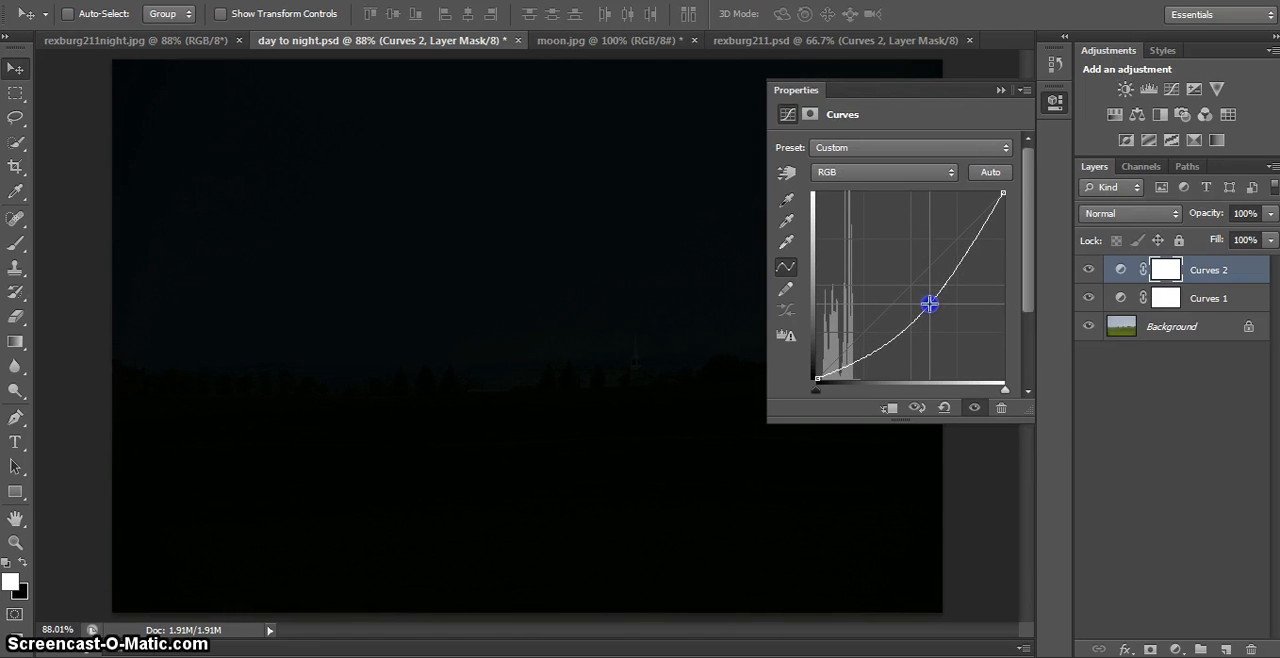
{"action": "left_click_drag", "start_coordinate": [930, 303], "coordinate": [929, 301]}
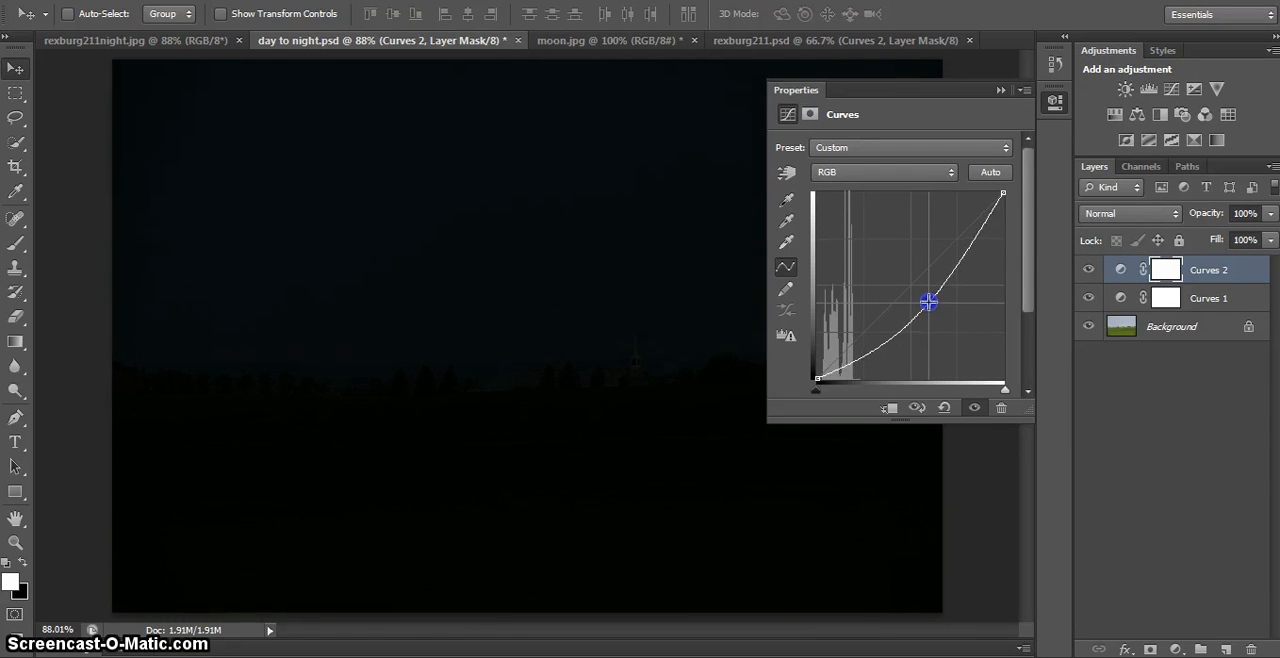
{"action": "left_click", "coordinate": [1055, 101]}
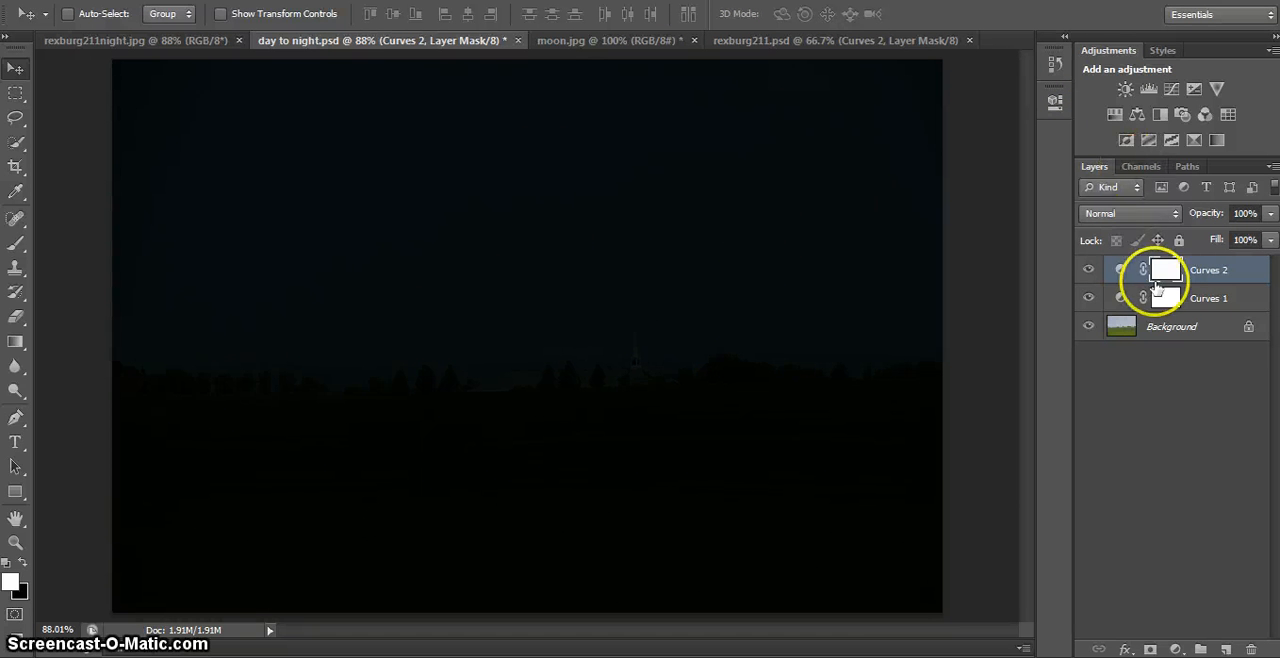
- Copy the whole moon.jpg image into day to night.psd and place the moon in the upper-left part of the sky
{"action": "left_click", "coordinate": [601, 42]}
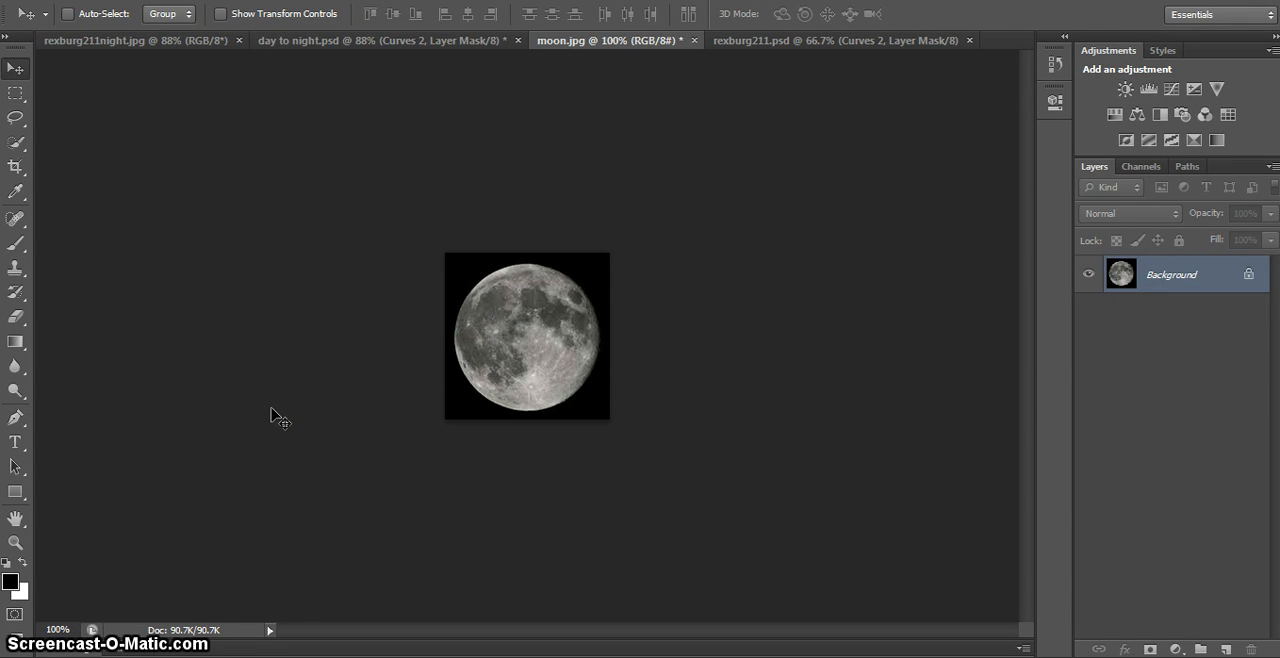
{"action": "left_click", "coordinate": [222, 281]}
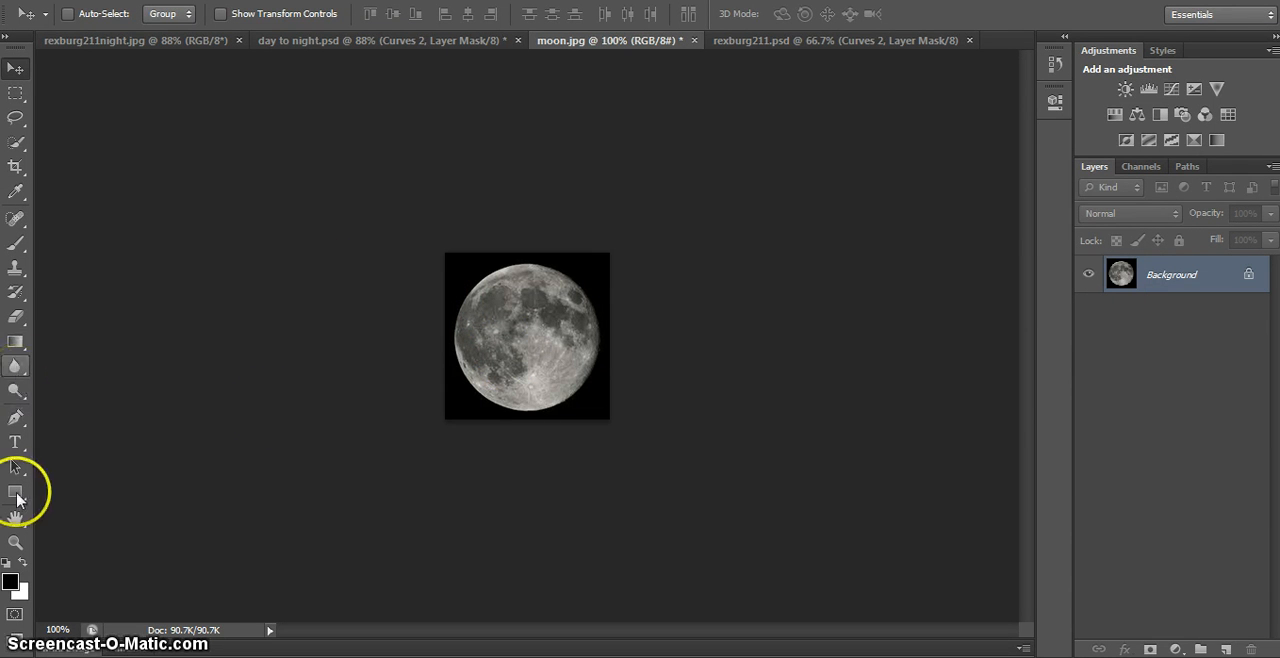
{"action": "left_click", "coordinate": [313, 294]}
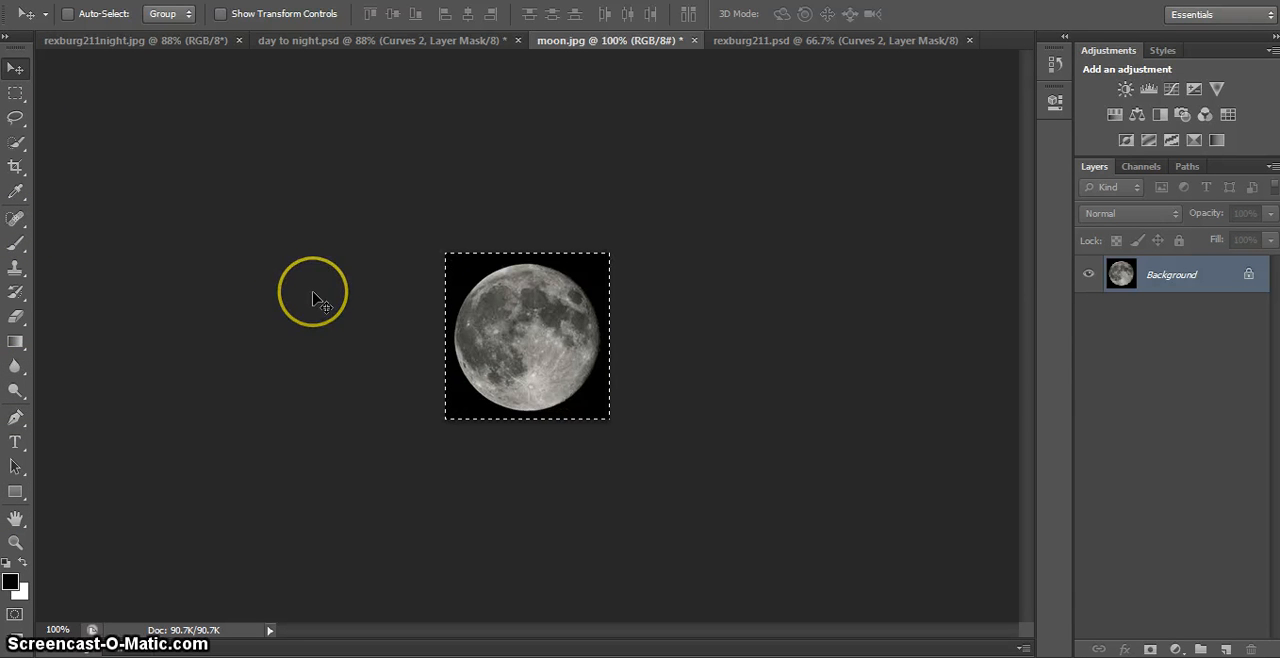
{"action": "left_click", "coordinate": [357, 42]}
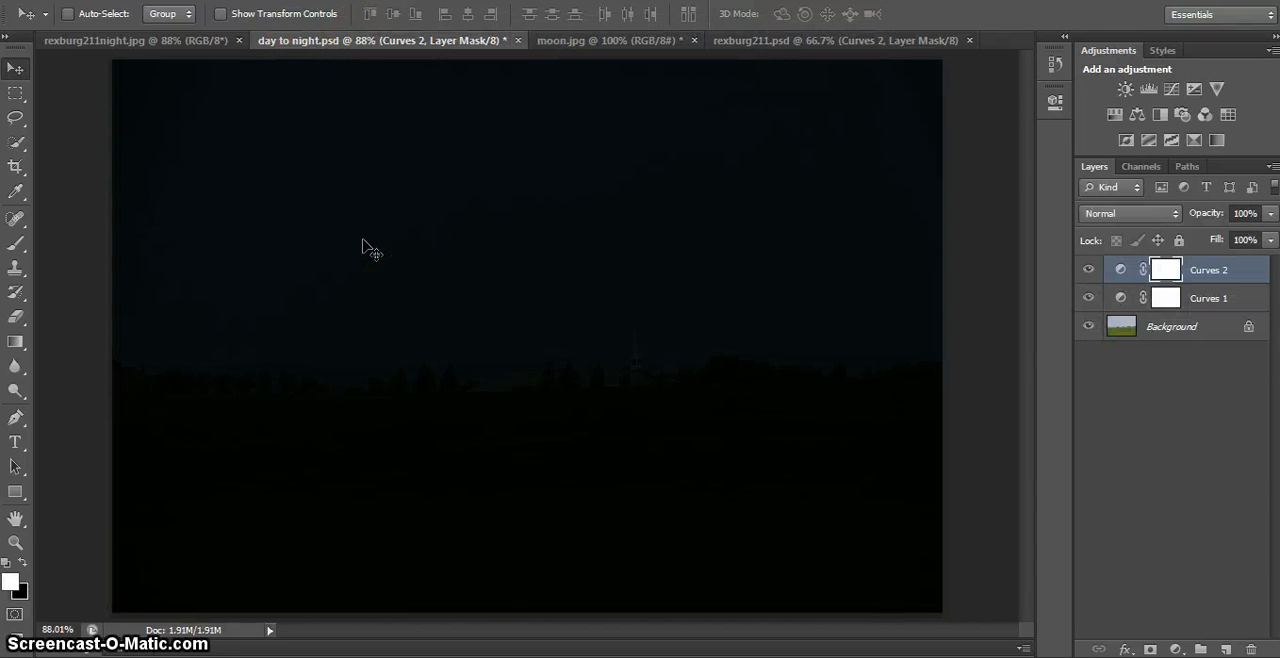
{"action": "key", "text": "ctrl+v"}
{"action": "left_click_drag", "start_coordinate": [571, 329], "coordinate": [268, 177]}
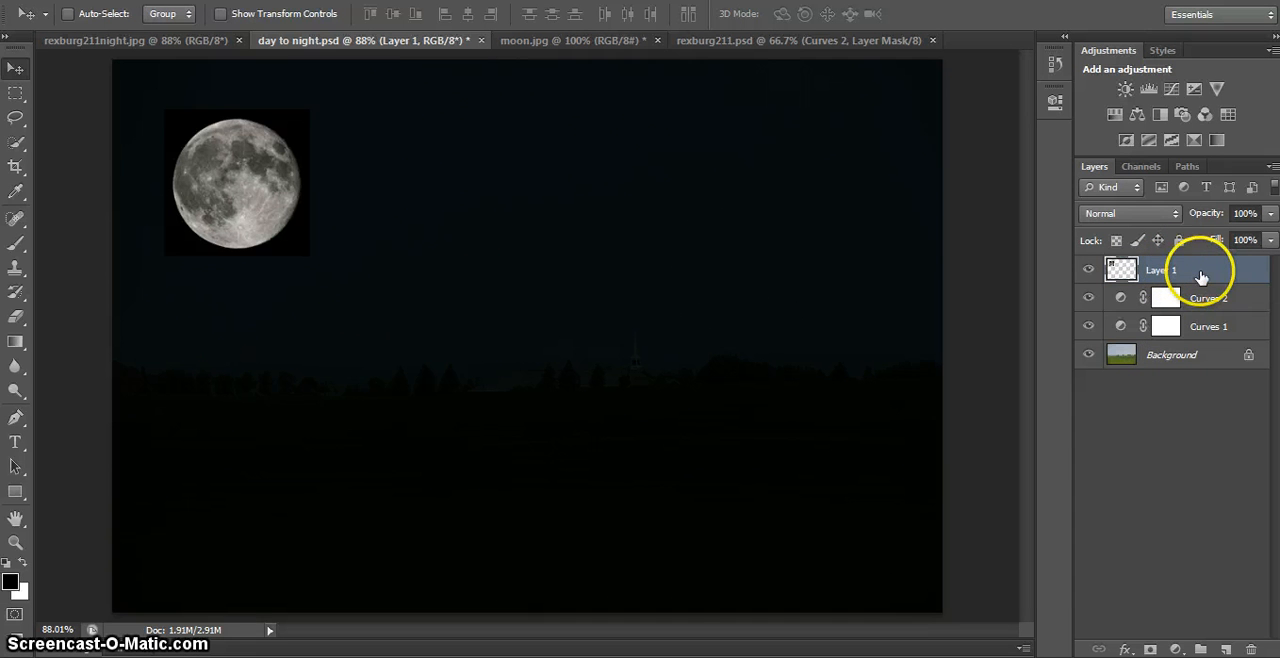
- Move the moon layer below both Curves layers, directly above the Background, and set its blend mode to Screen
{"action": "left_click_drag", "start_coordinate": [1200, 272], "coordinate": [1200, 330]}
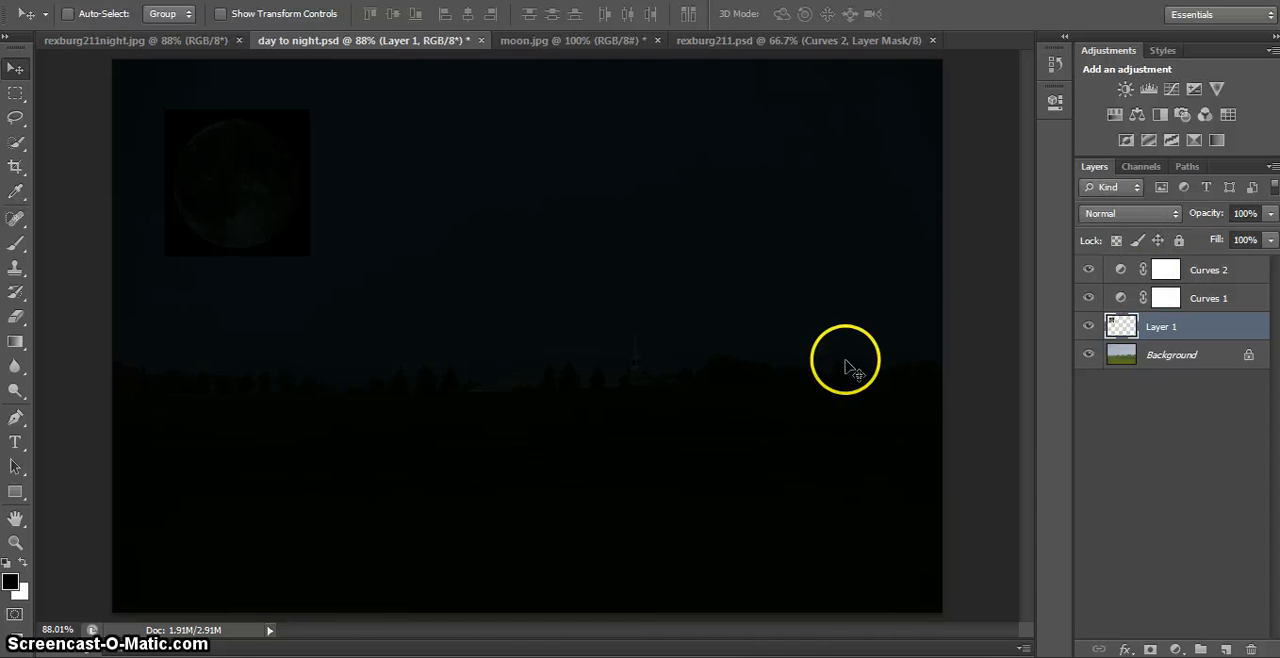
{"action": "left_click", "coordinate": [1168, 220]}
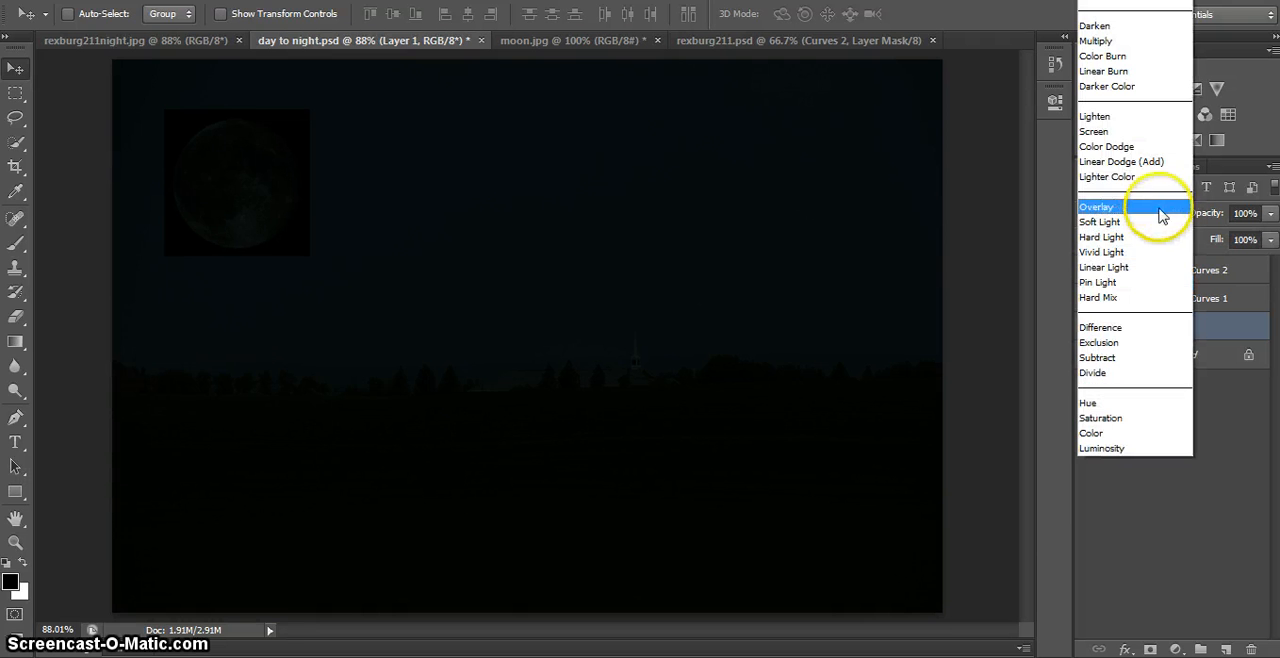
{"action": "left_click", "coordinate": [1095, 131]}
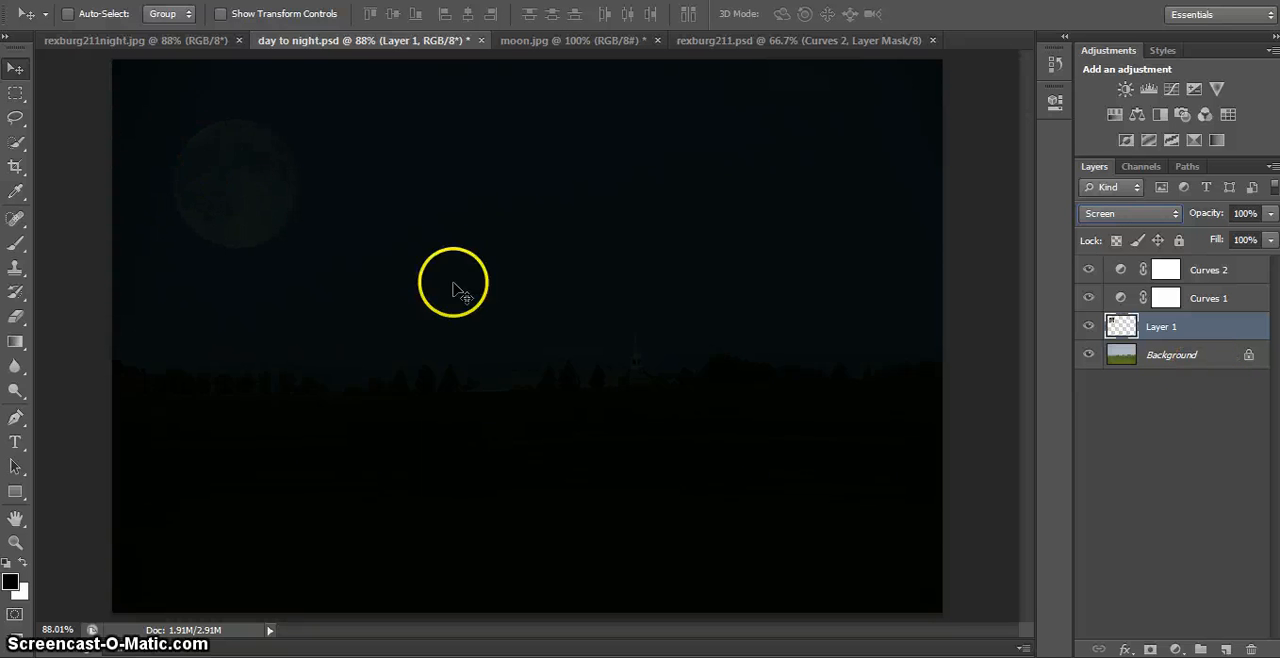
{"action": "left_click_drag", "start_coordinate": [606, 350], "coordinate": [960, 378]}
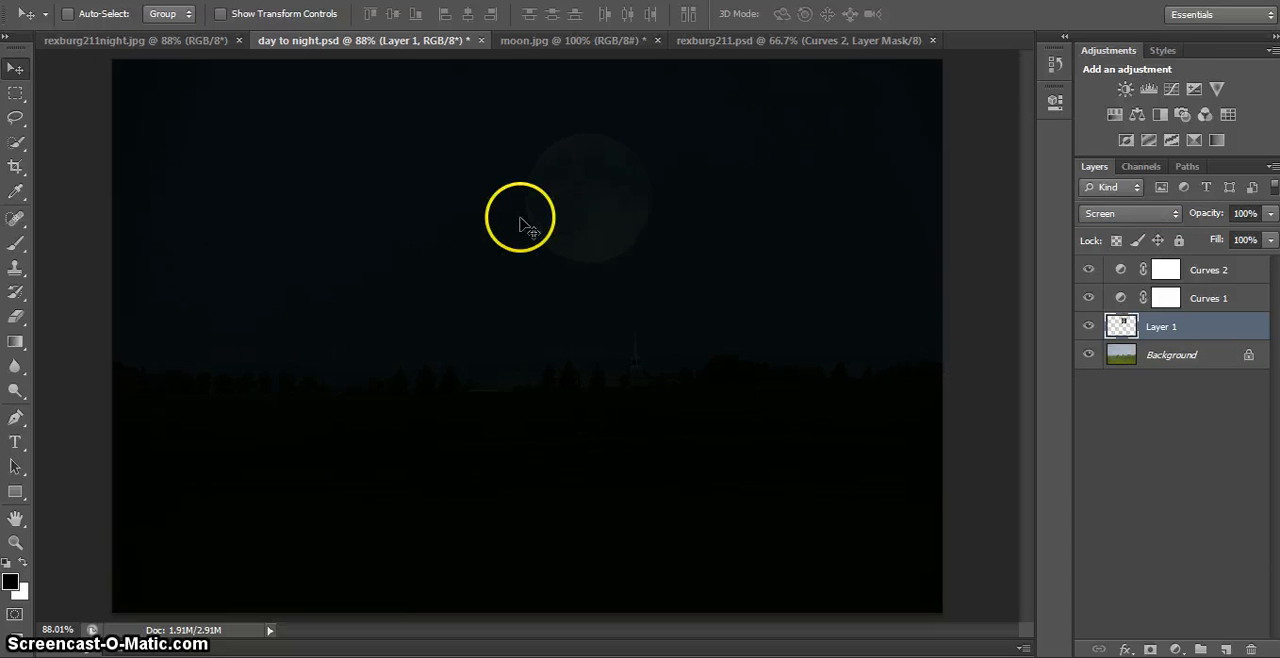
{"action": "key", "text": "ctrl+z"}
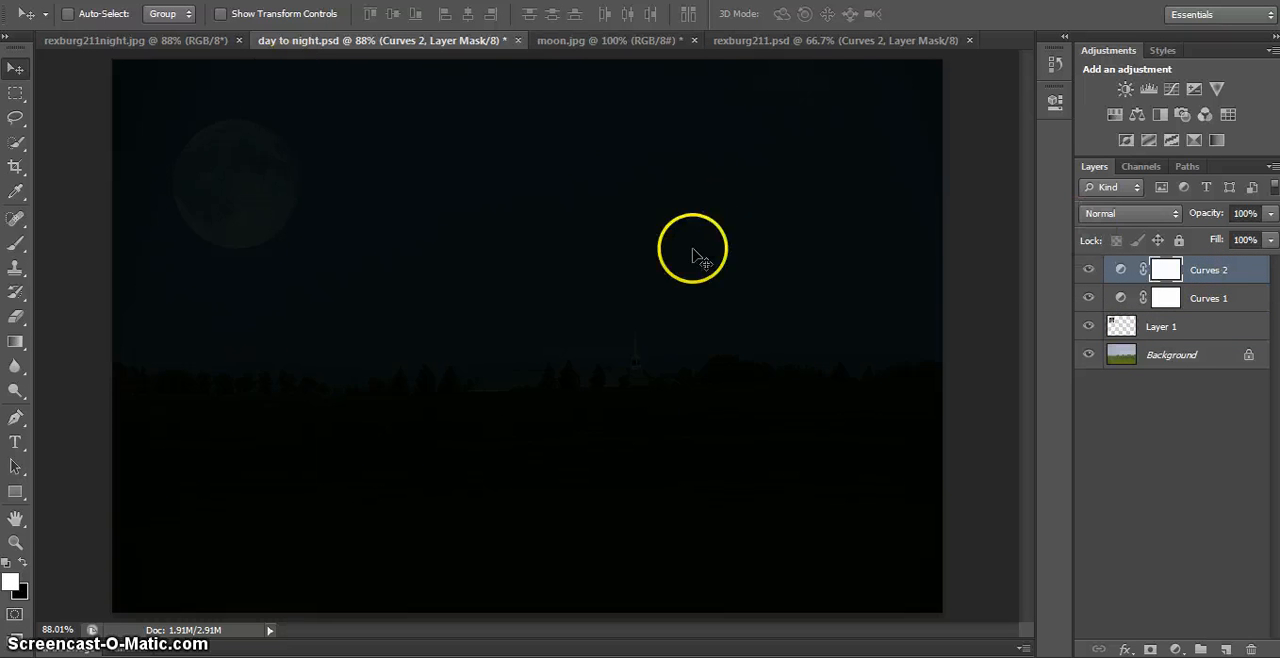
- Activate the Brush tool with the Curves 2 mask targeted and set the foreground color to black (000000)
{"action": "left_click", "coordinate": [15, 192]}
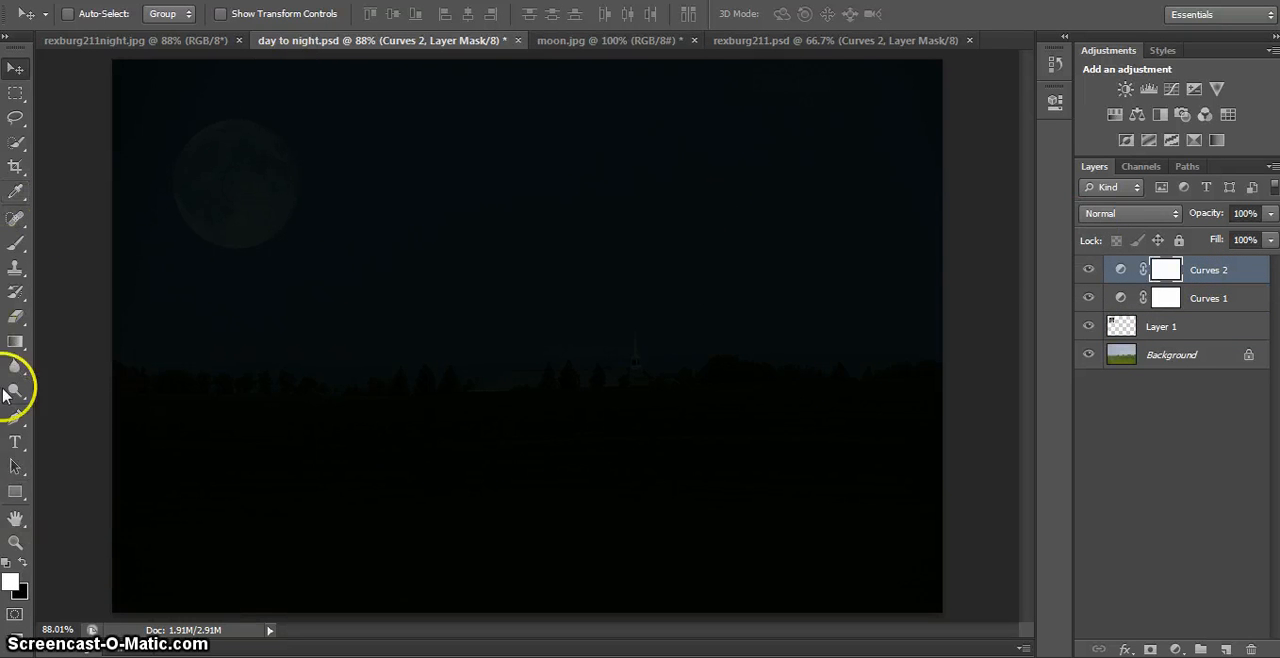
{"action": "left_click", "coordinate": [15, 245]}
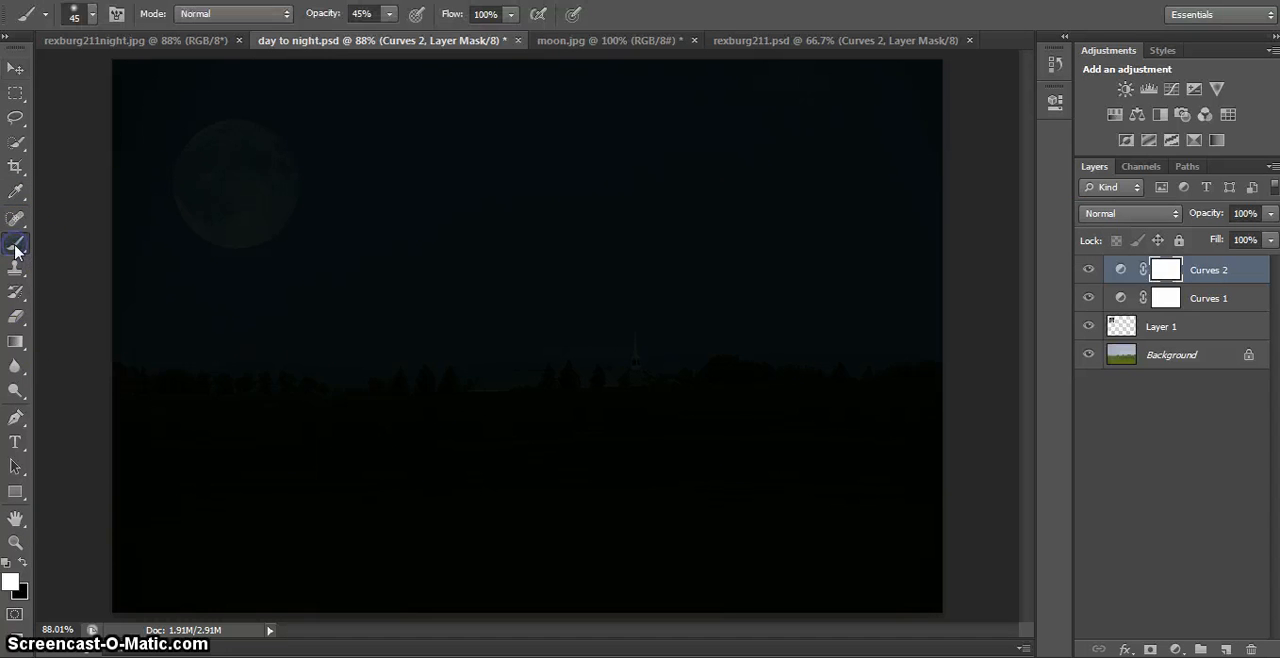
{"action": "left_click", "coordinate": [11, 583]}
{"action": "left_click_drag", "start_coordinate": [883, 195], "coordinate": [873, 203]}
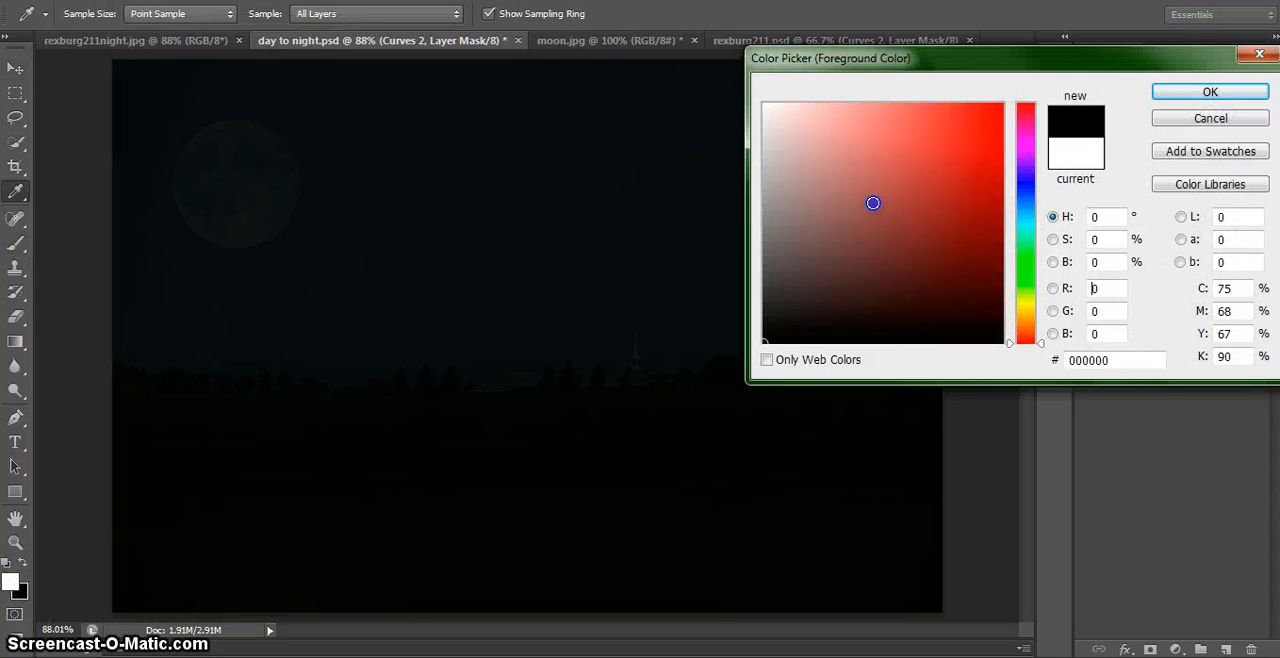
{"action": "left_click", "coordinate": [1190, 91]}
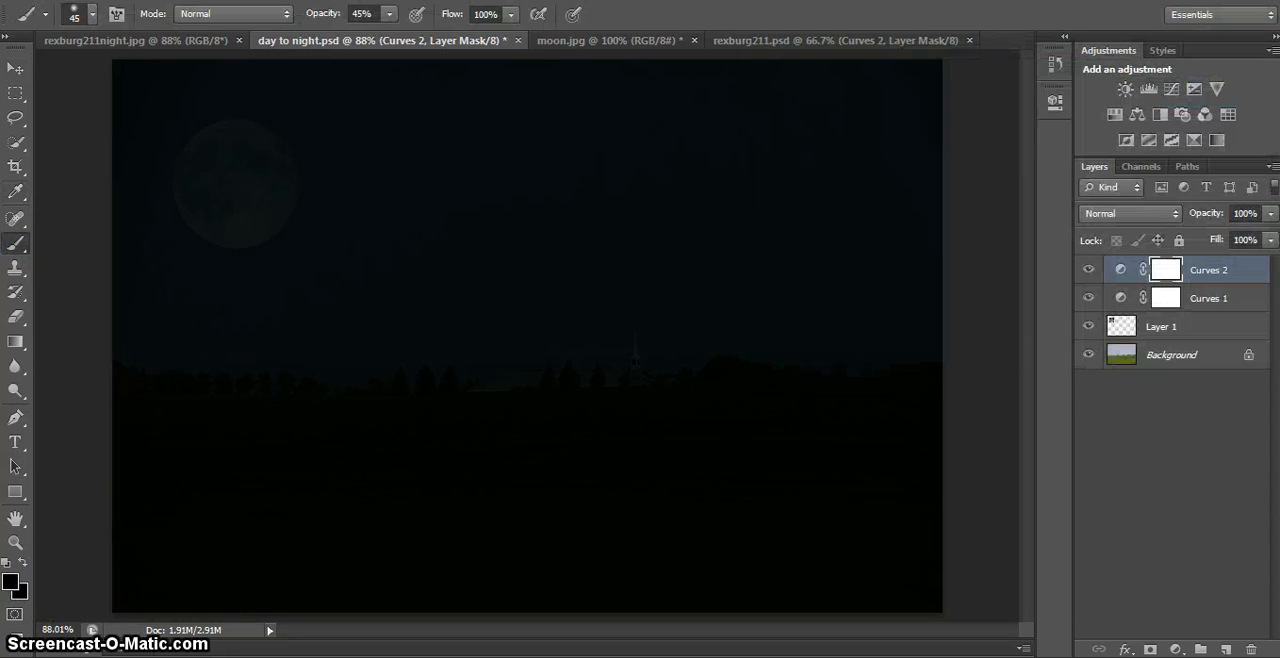
- Set the brush opacity to 48% and paint black over the whole moon on the Curves 2 mask to brighten it
{"action": "left_click", "coordinate": [386, 17]}
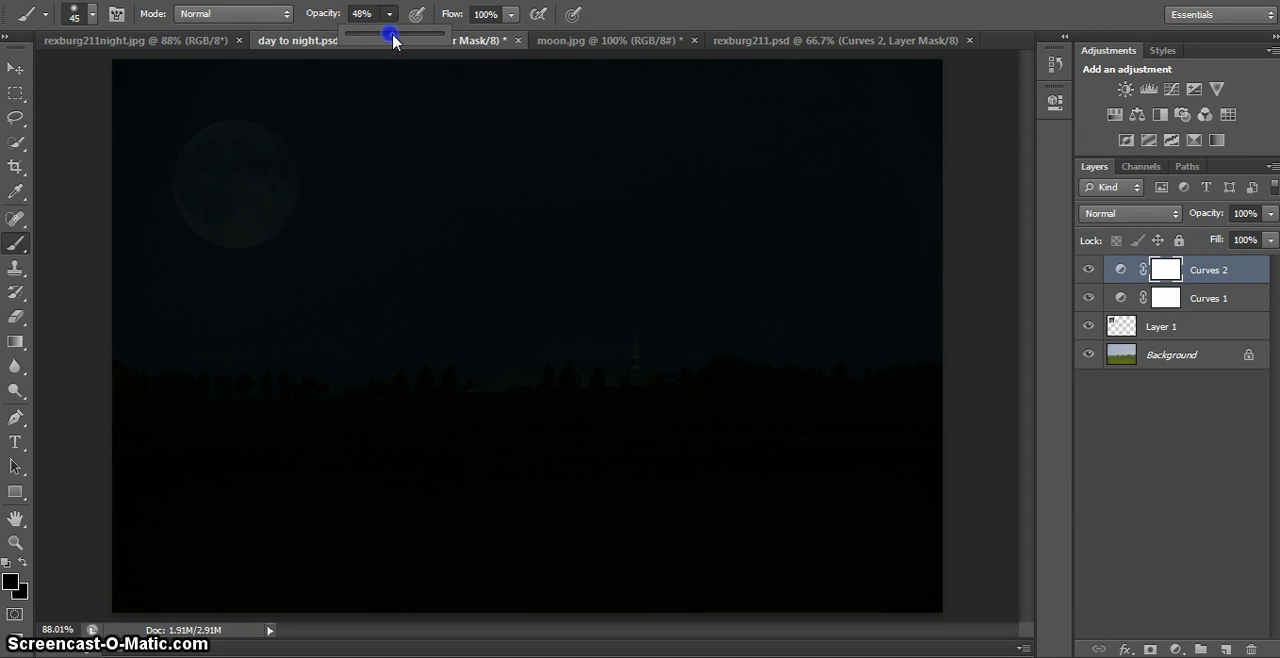
{"action": "mouse_move", "coordinate": [250, 128]}
{"action": "left_mouse_down"}
{"action": "mouse_move", "coordinate": [234, 160]}
{"action": "mouse_move", "coordinate": [231, 135]}
{"action": "left_mouse_up"}
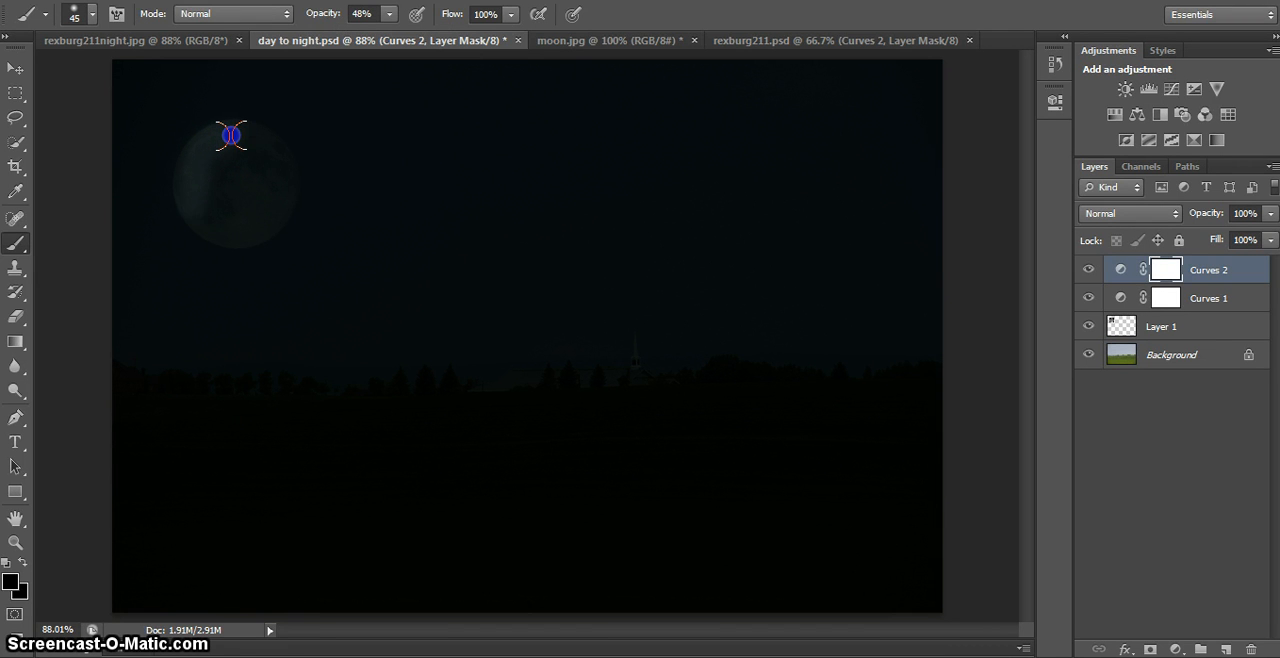
{"action": "mouse_move", "coordinate": [256, 230]}
{"action": "left_mouse_down"}
{"action": "mouse_move", "coordinate": [289, 191]}
{"action": "mouse_move", "coordinate": [281, 165]}
{"action": "left_mouse_up"}
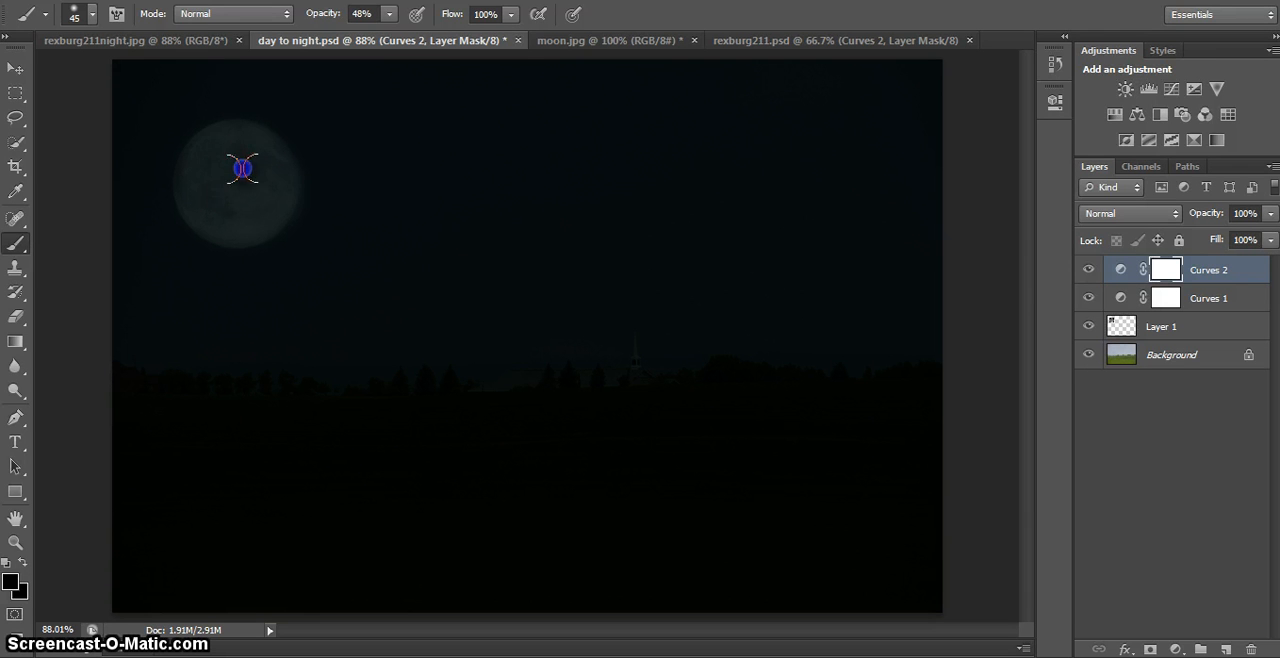
{"action": "mouse_move", "coordinate": [235, 155]}
{"action": "left_mouse_down"}
{"action": "mouse_move", "coordinate": [192, 127]}
{"action": "mouse_move", "coordinate": [232, 135]}
{"action": "left_mouse_up"}
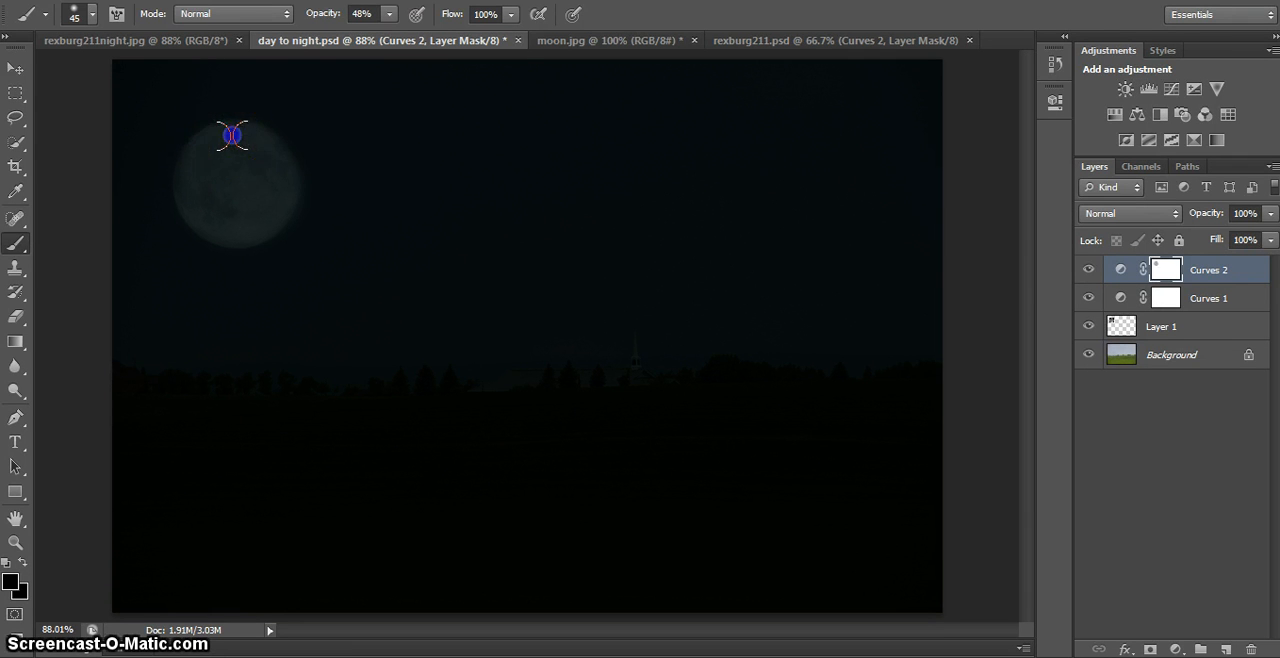
{"action": "left_click", "coordinate": [190, 177]}
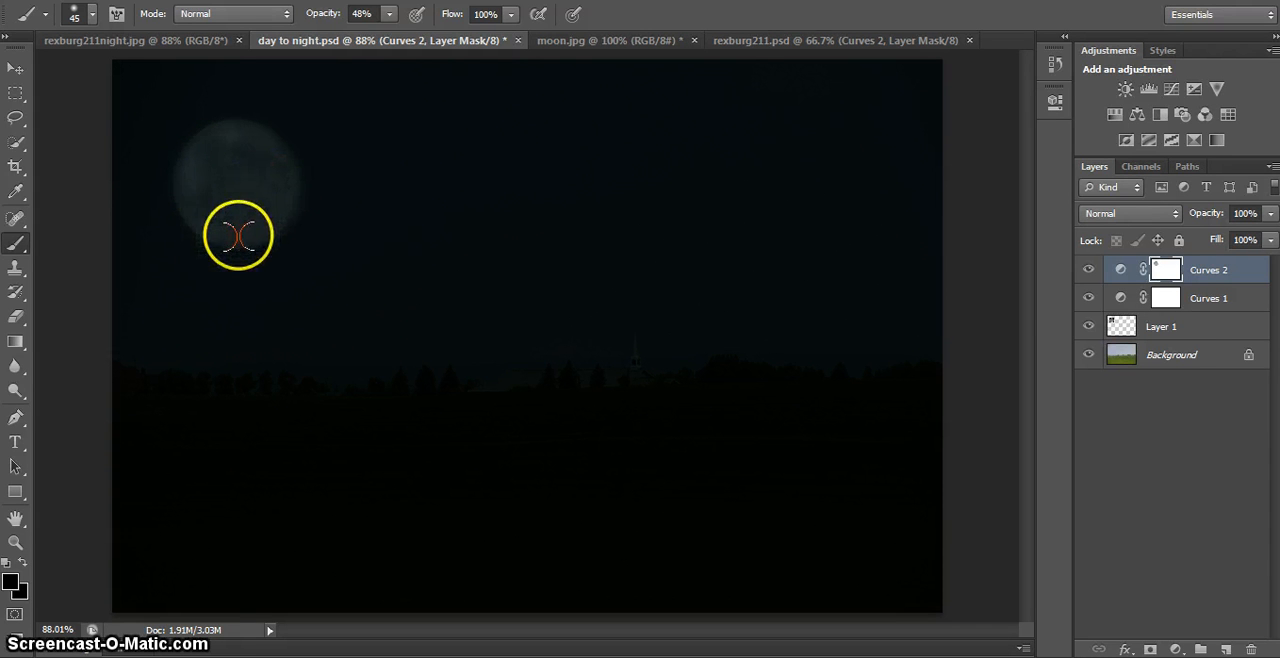
{"action": "left_click", "coordinate": [231, 233]}
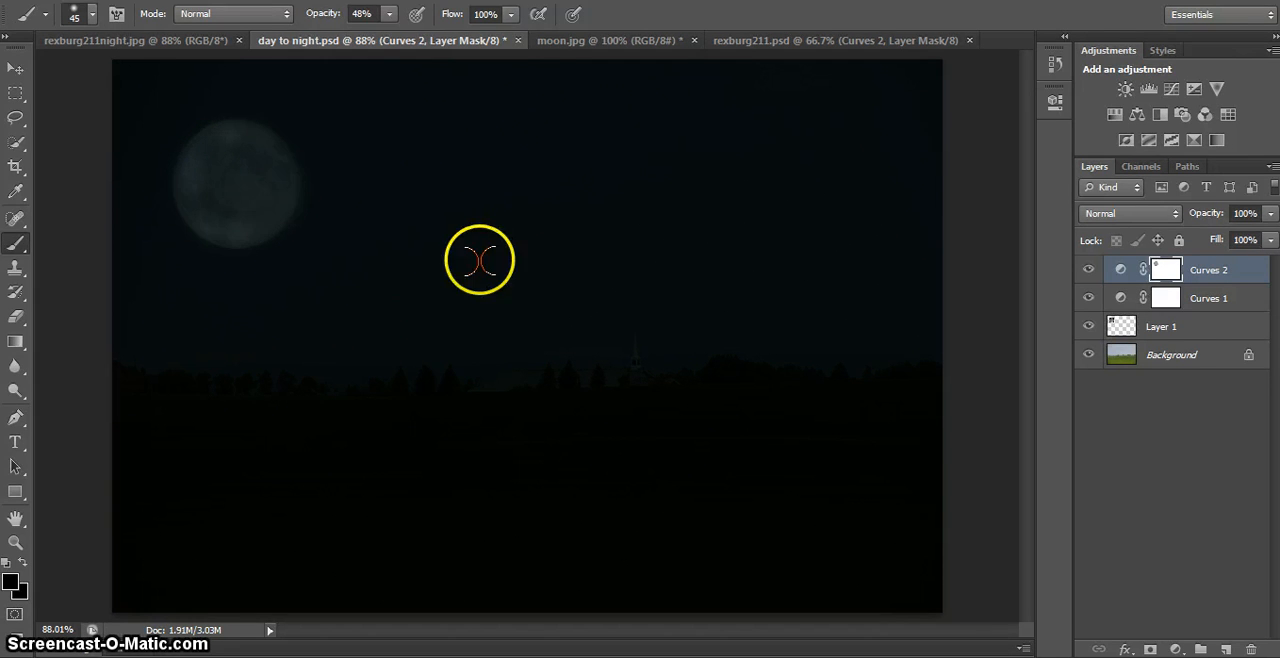
- Reduce the brush to 15 px, set the foreground color to white, and clean up the sky around the moon's edges on the Curves 2 mask
{"action": "key", "text": "bracketleft"}
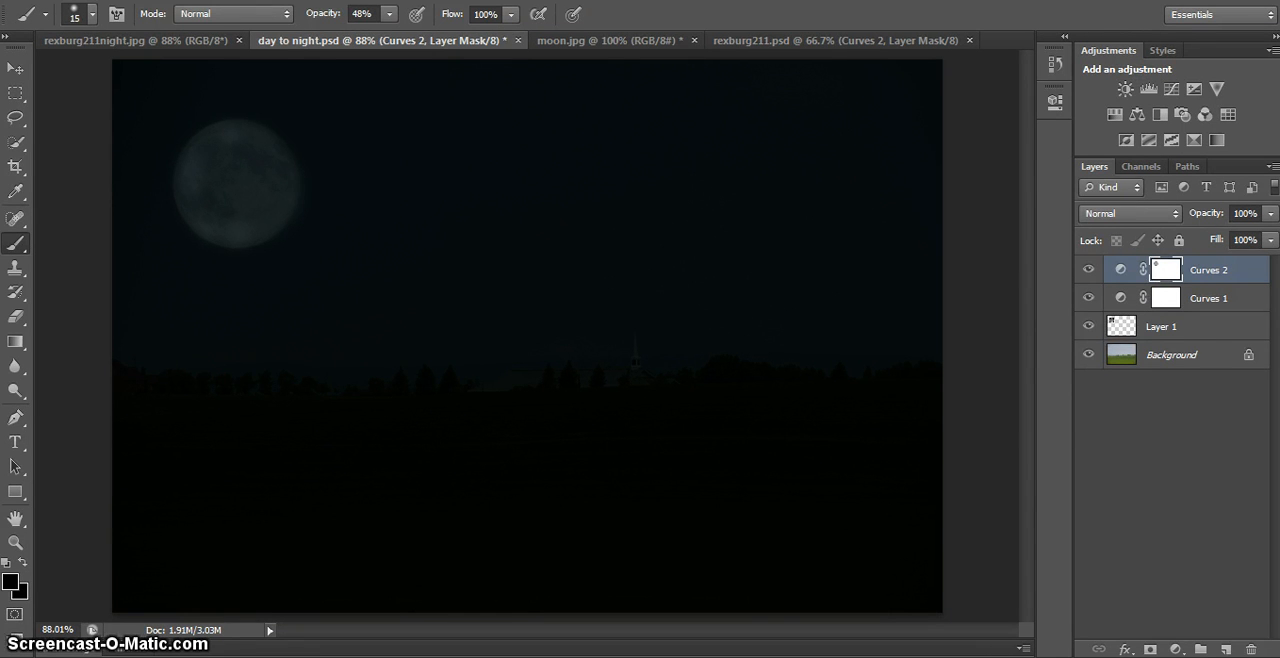
{"action": "left_click", "coordinate": [11, 579]}
{"action": "left_click_drag", "start_coordinate": [832, 196], "coordinate": [690, 72]}
{"action": "left_click", "coordinate": [1228, 92]}
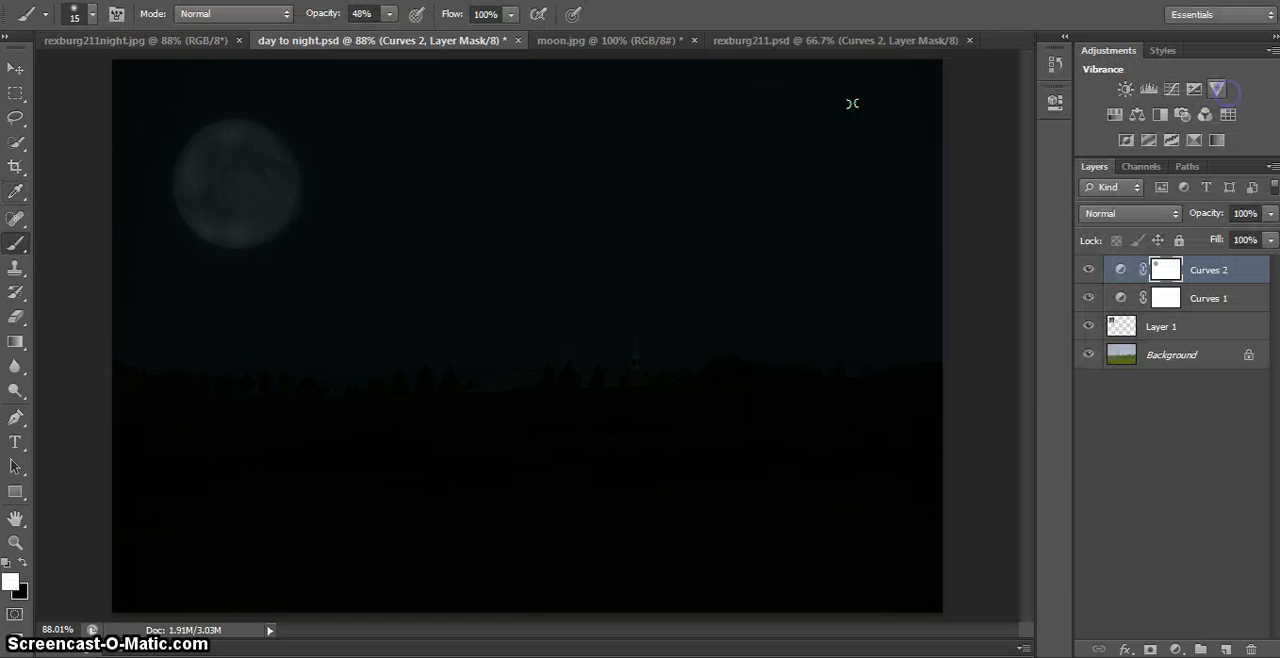
{"action": "left_click", "coordinate": [307, 170]}
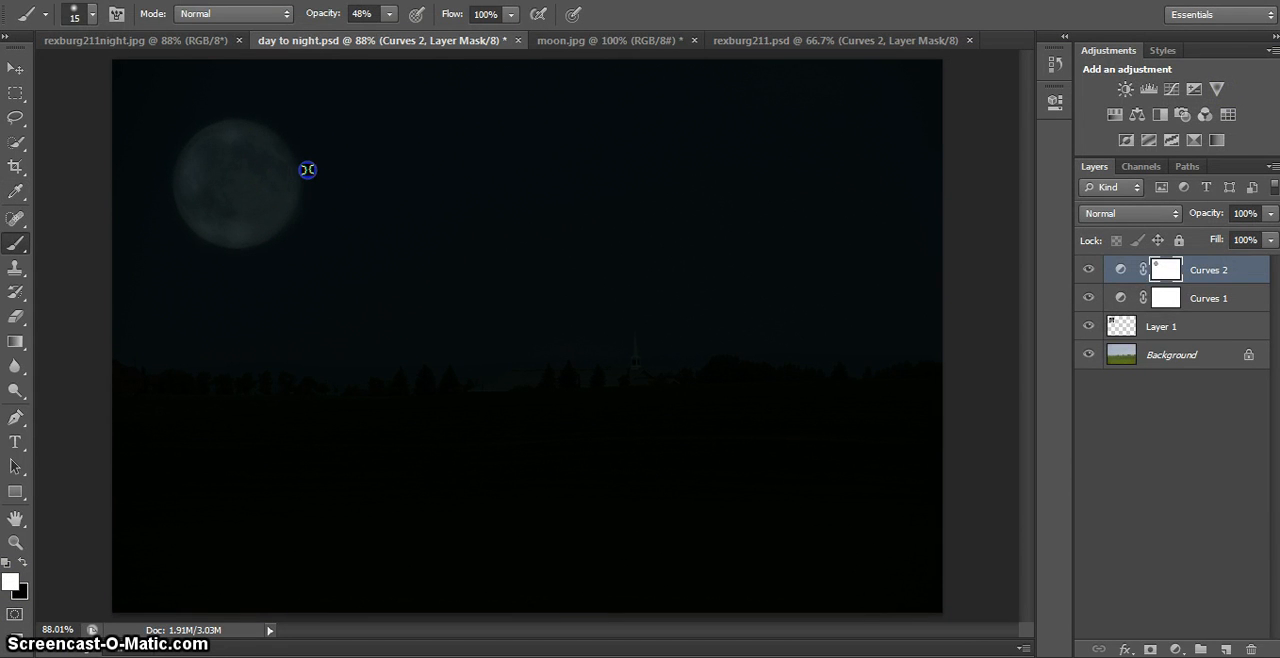
{"action": "left_click", "coordinate": [307, 211]}
{"action": "left_click", "coordinate": [159, 167]}
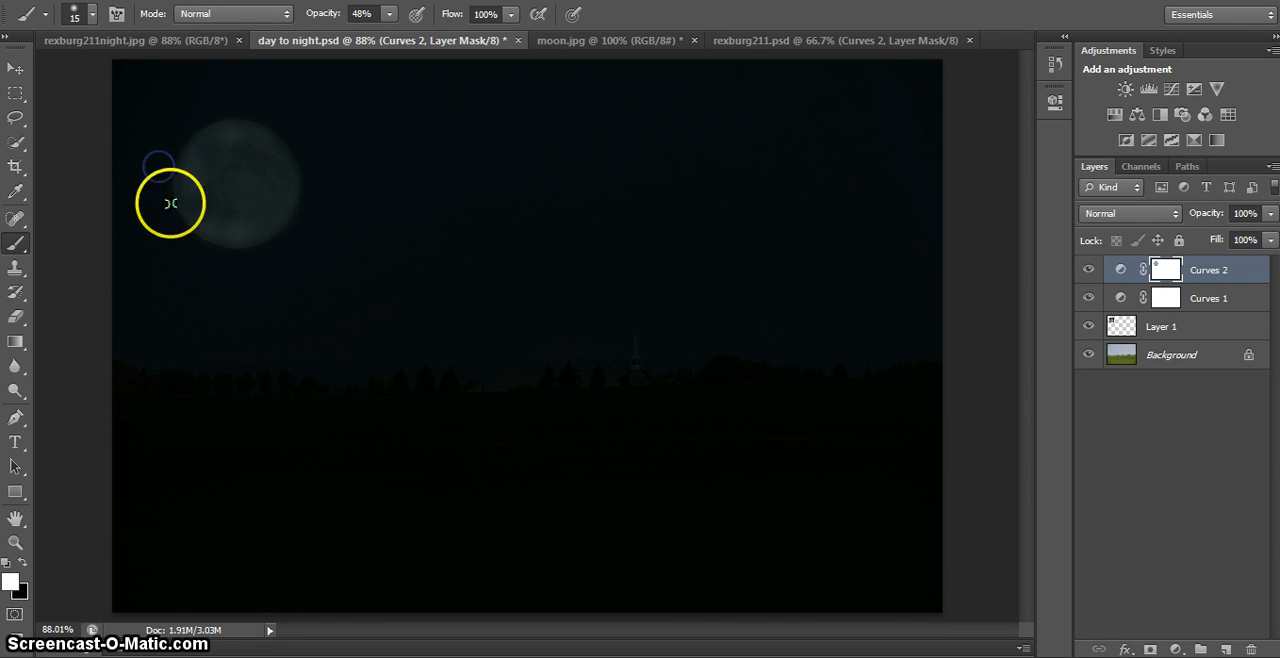
{"action": "left_click", "coordinate": [171, 208]}
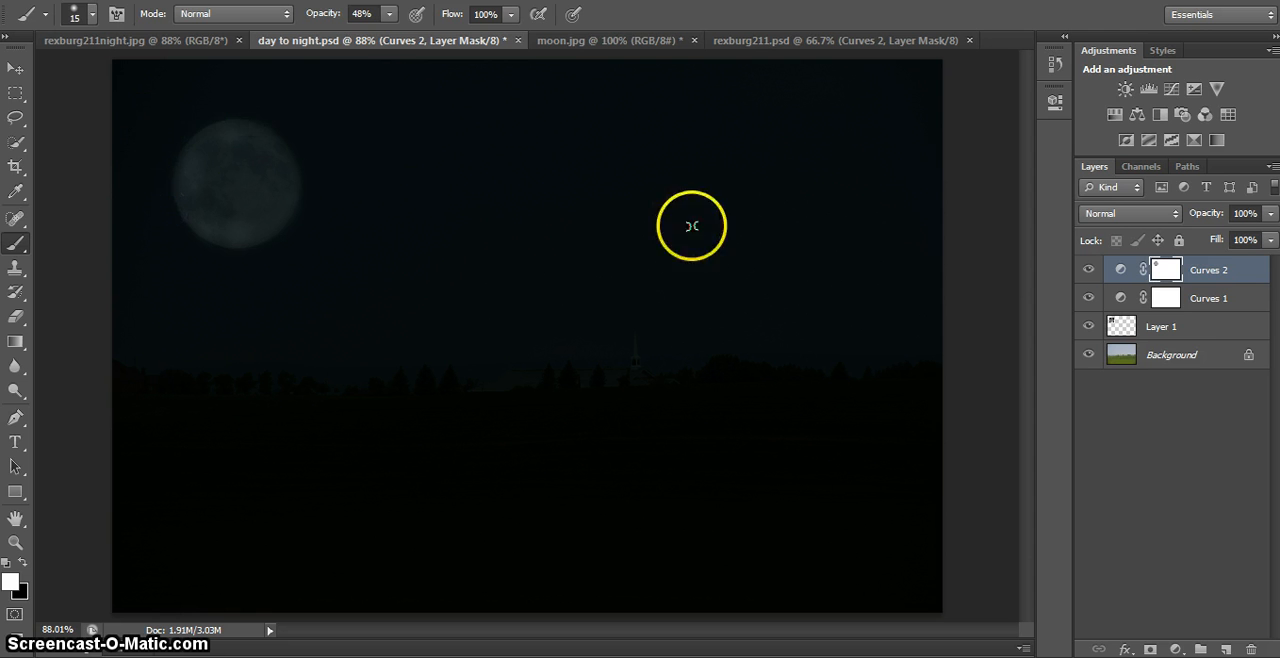
- Target the Curves 1 mask and set up a 70 px brush with 37% opacity and black (000000) as foreground color
{"action": "left_click", "coordinate": [1213, 305]}
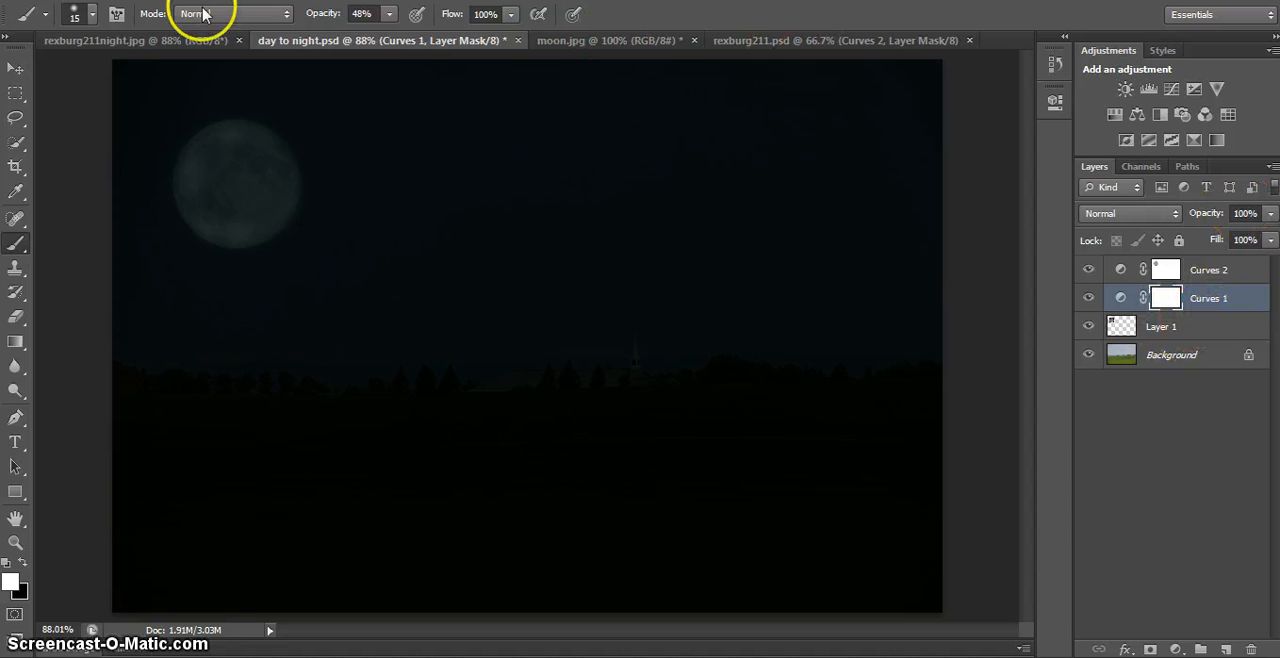
{"action": "left_click", "coordinate": [389, 14]}
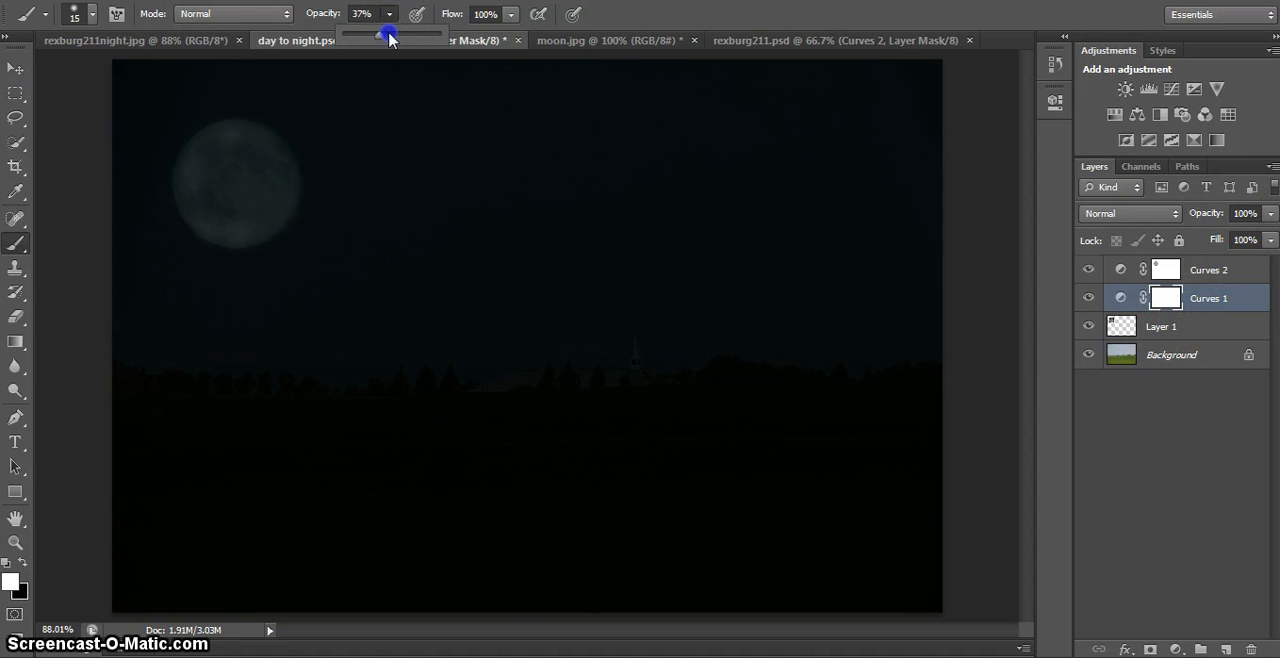
{"action": "left_click", "coordinate": [11, 582]}
{"action": "left_click_drag", "start_coordinate": [926, 243], "coordinate": [765, 343]}
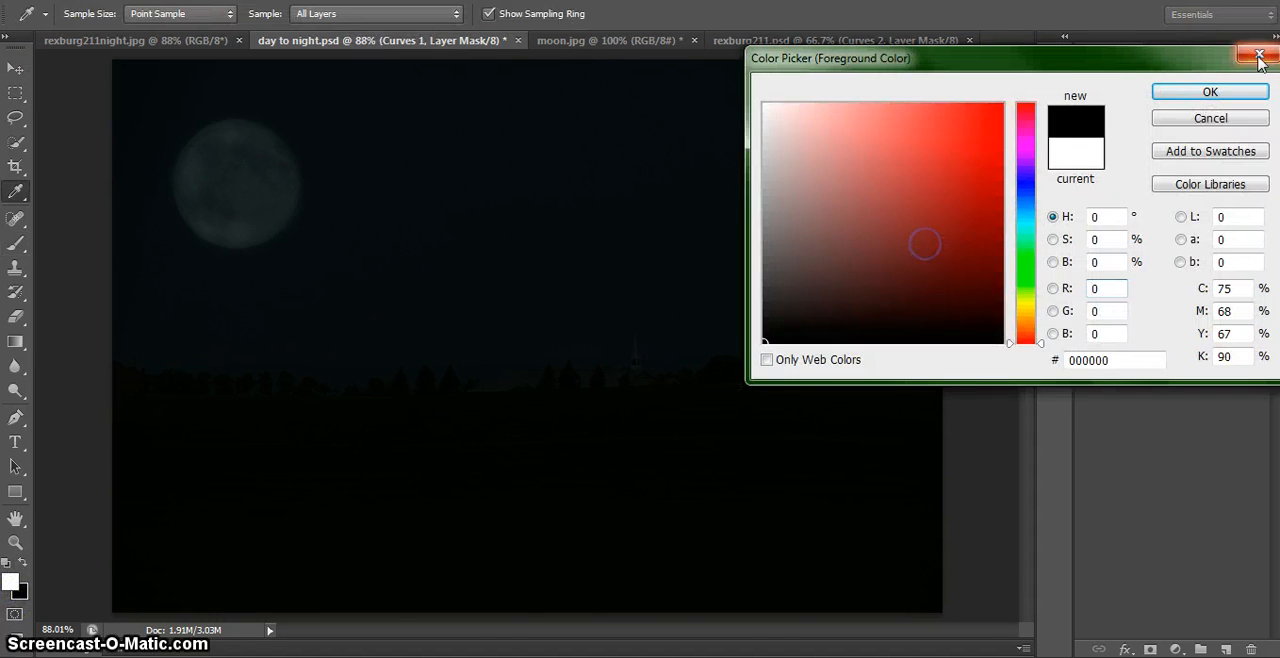
{"action": "left_click", "coordinate": [1210, 92]}
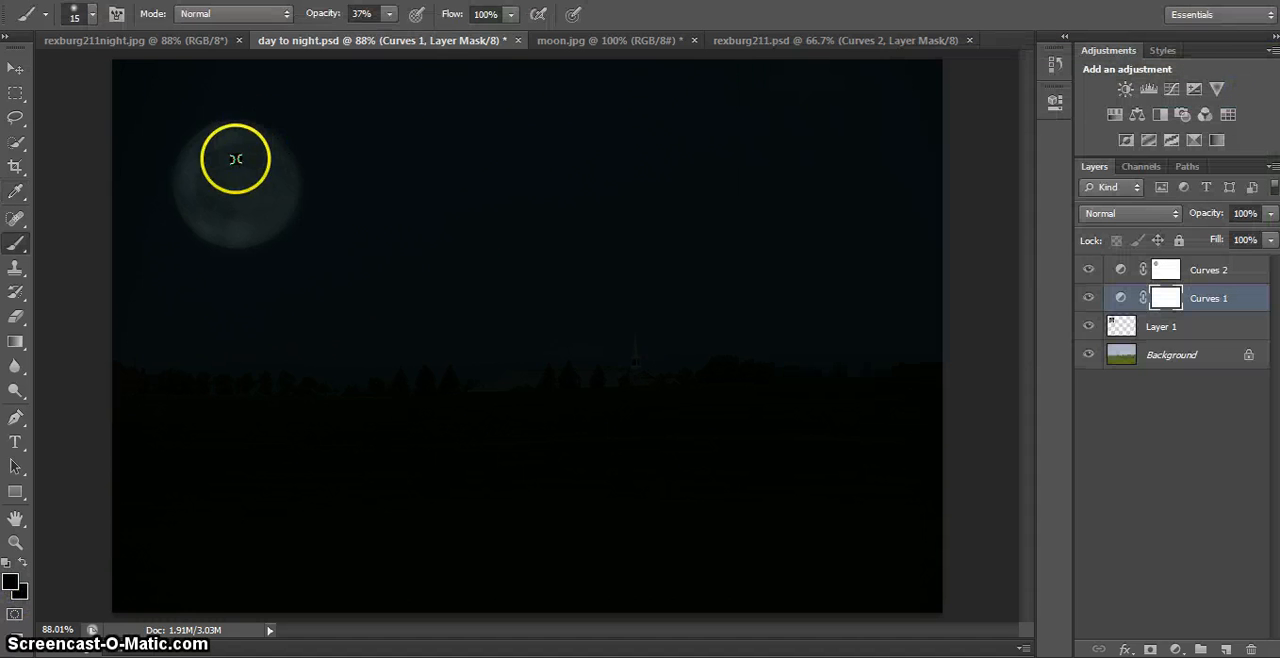
{"action": "key", "text": "bracketright"}
{"action": "key", "text": "bracketright"}
{"action": "key", "text": "bracketright"}
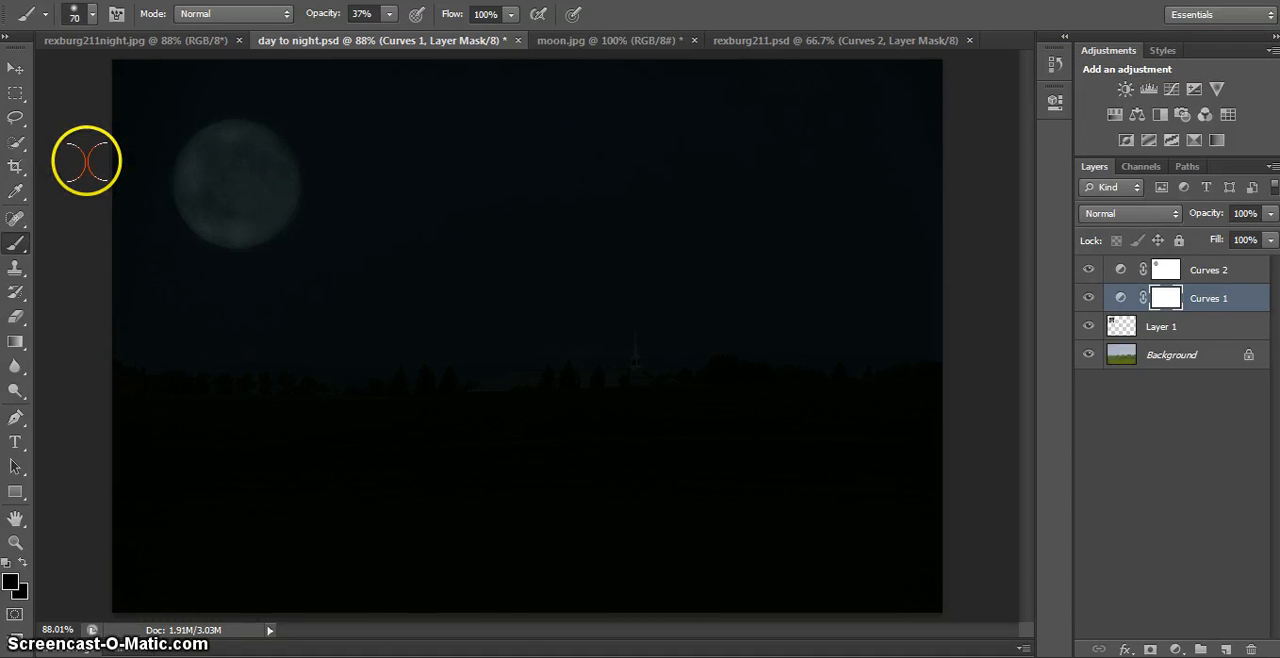
- Try painting over the moon on the Curves 1 mask, undo that stroke, and touch up the moon on the Curves 2 mask instead
{"action": "mouse_move", "coordinate": [269, 160]}
{"action": "left_mouse_down"}
{"action": "mouse_move", "coordinate": [243, 140]}
{"action": "mouse_move", "coordinate": [198, 188]}
{"action": "mouse_move", "coordinate": [220, 223]}
{"action": "mouse_move", "coordinate": [247, 218]}
{"action": "mouse_move", "coordinate": [275, 188]}
{"action": "mouse_move", "coordinate": [236, 181]}
{"action": "mouse_move", "coordinate": [230, 149]}
{"action": "left_mouse_up"}
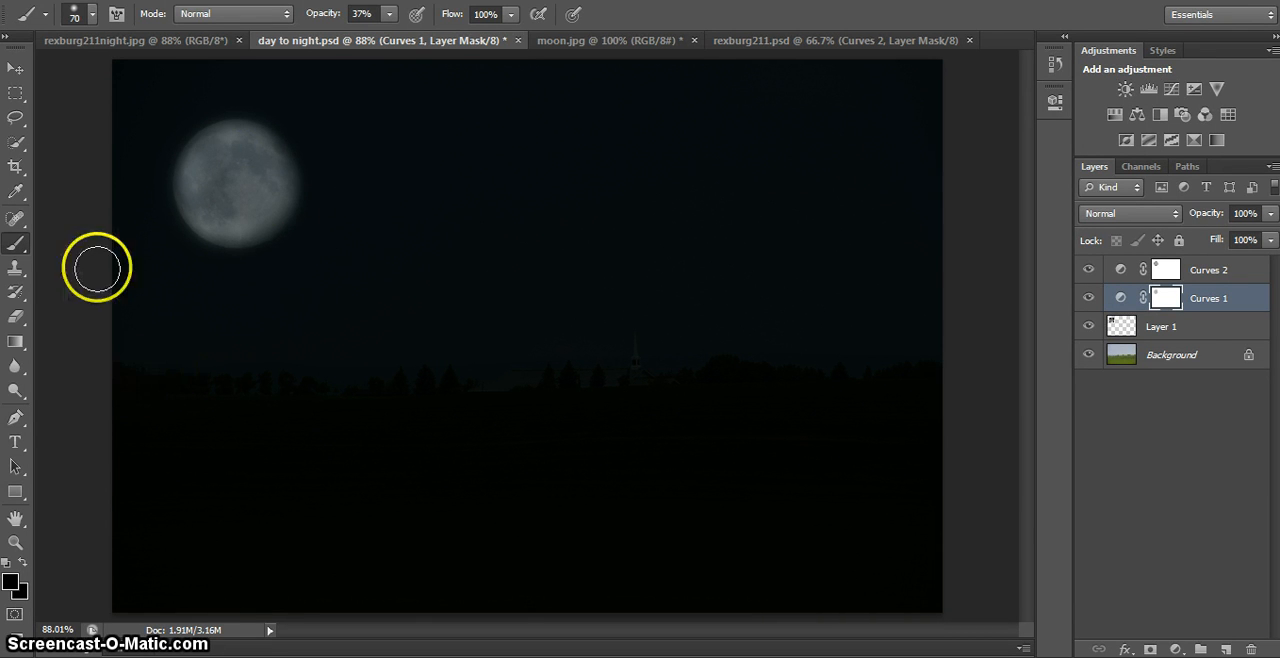
{"action": "key", "text": "ctrl+z"}
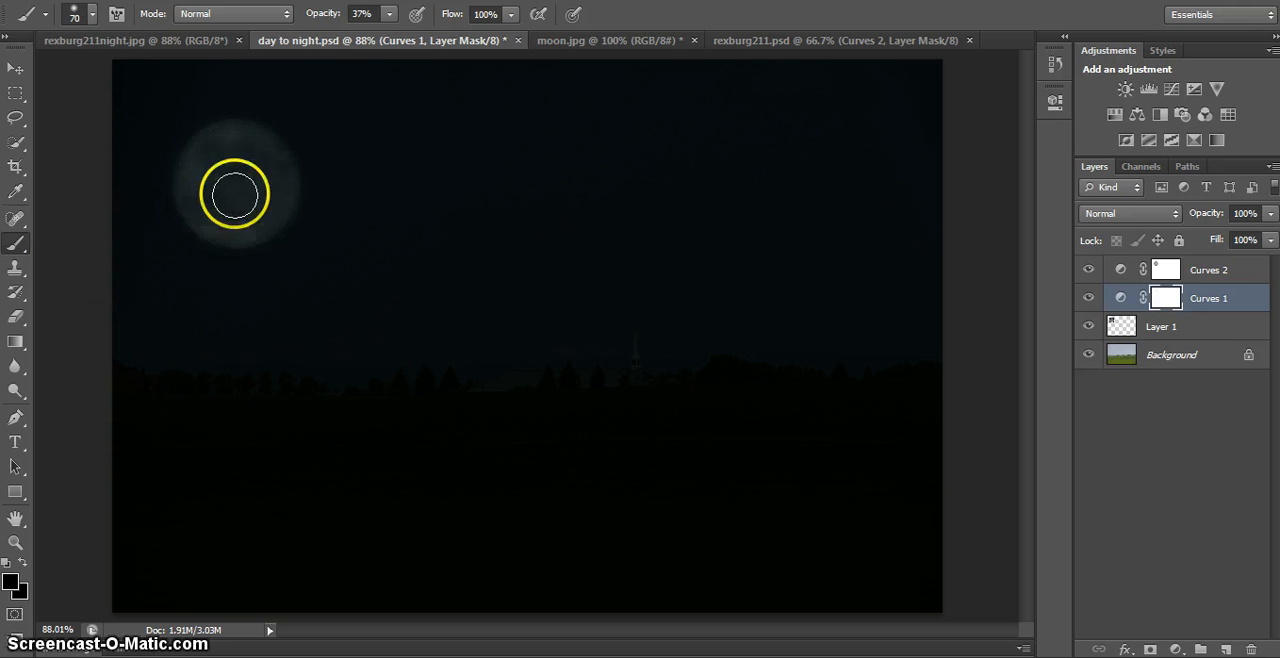
{"action": "left_click", "coordinate": [1222, 273]}
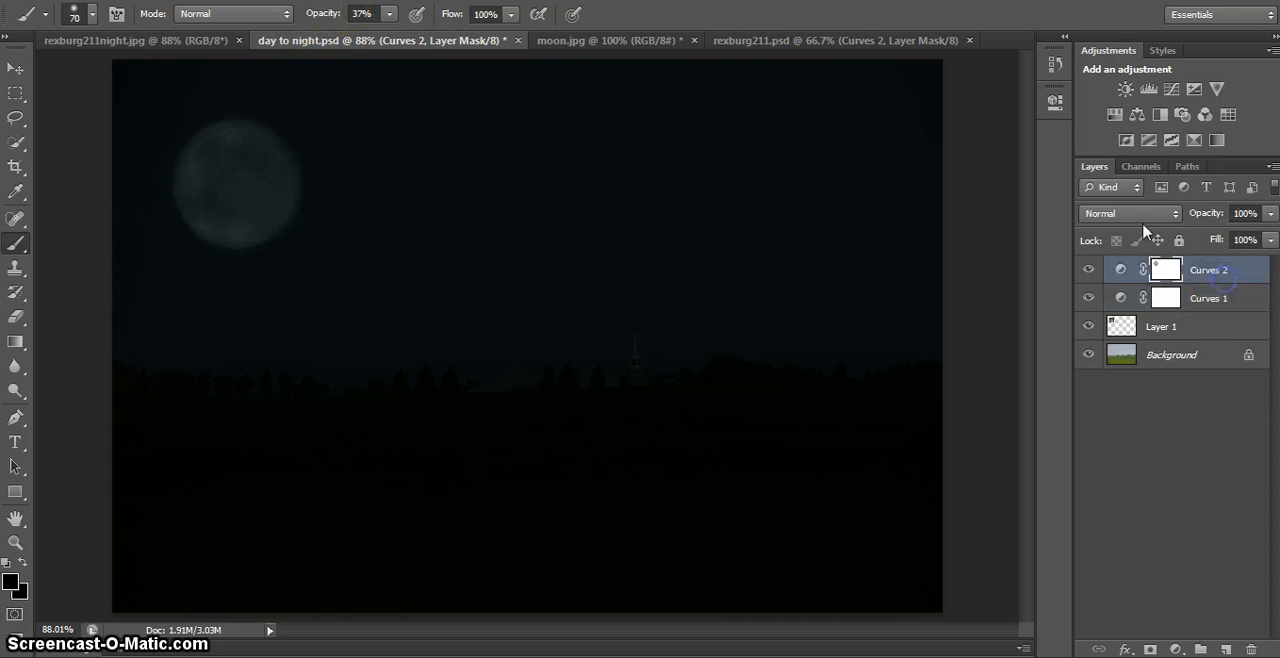
{"action": "left_click", "coordinate": [211, 150]}
- Set the brush to 25% opacity and 300 px and paint black across the foreground field on the Curves 2 mask to lighten it slightly
{"action": "left_click", "coordinate": [389, 14]}
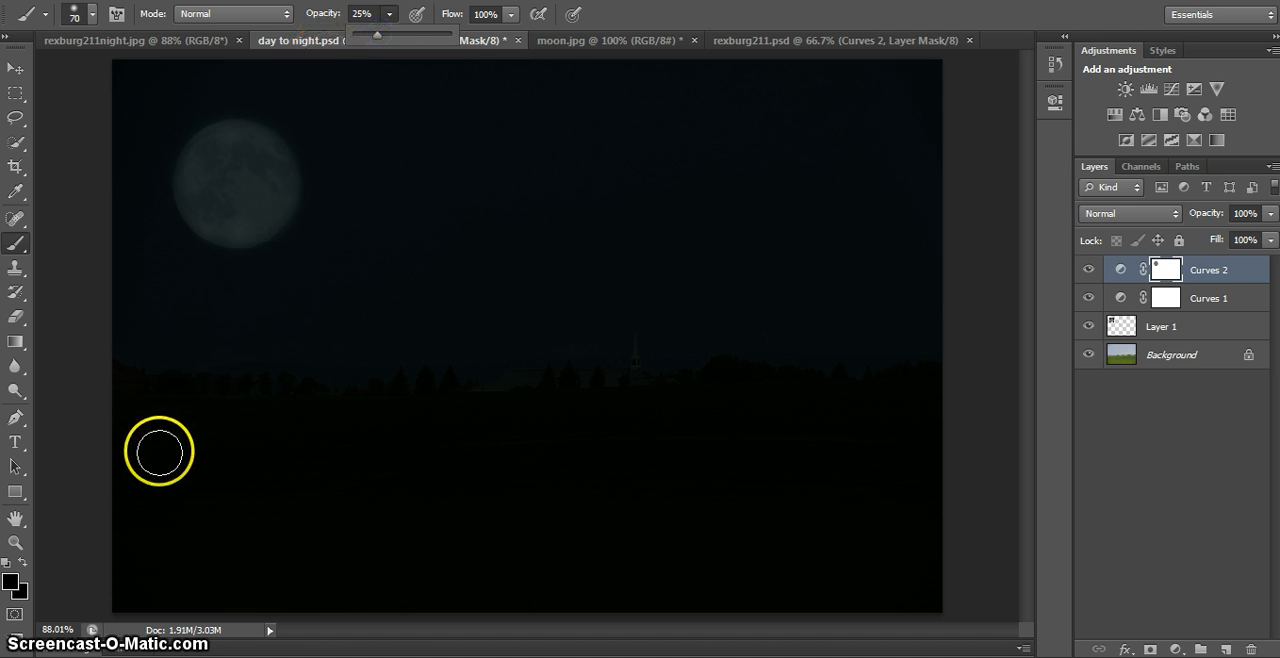
{"action": "key", "text": "bracketright"}
{"action": "key", "text": "bracketright"}
{"action": "key", "text": "bracketright"}
{"action": "key", "text": "bracketright"}
{"action": "key", "text": "bracketright"}
{"action": "key", "text": "bracketright"}
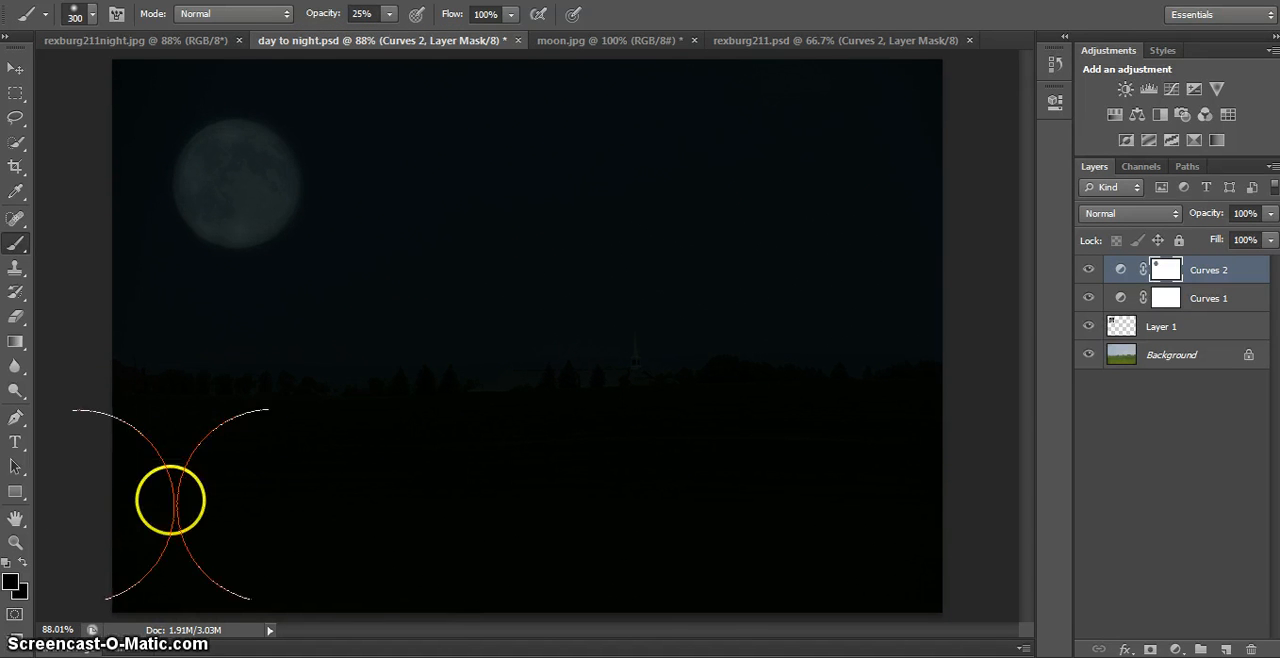
{"action": "left_click", "coordinate": [211, 499]}
{"action": "left_click", "coordinate": [306, 297]}
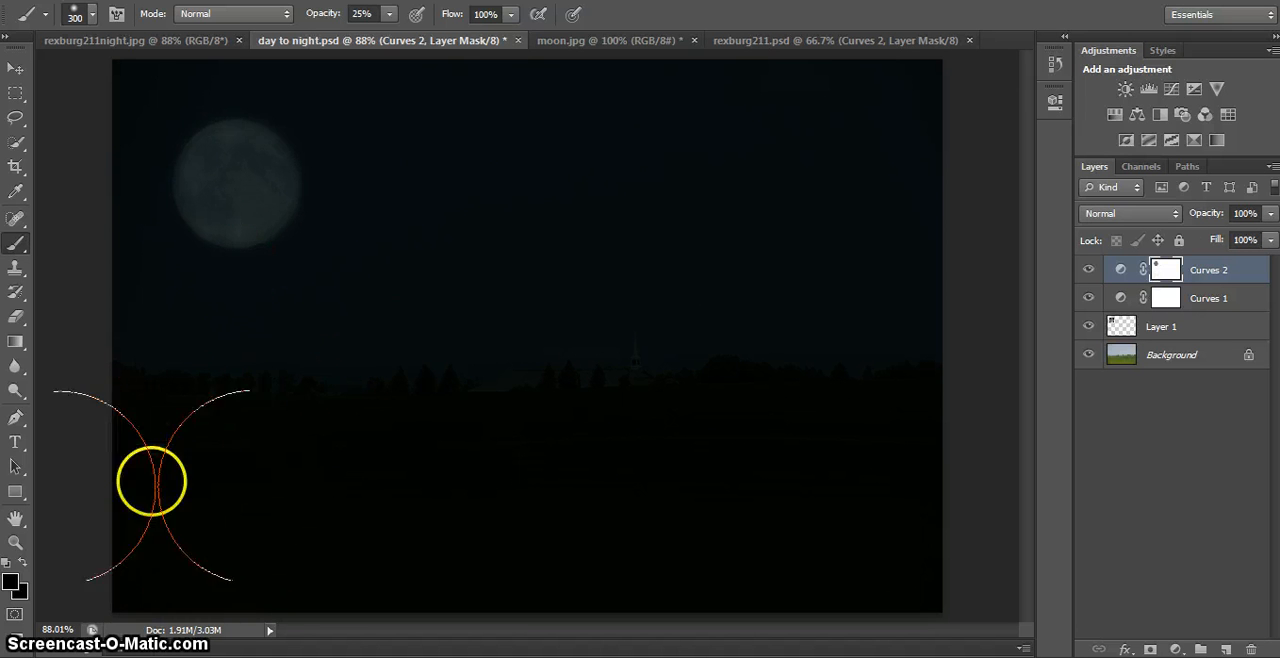
{"action": "left_click", "coordinate": [148, 536]}
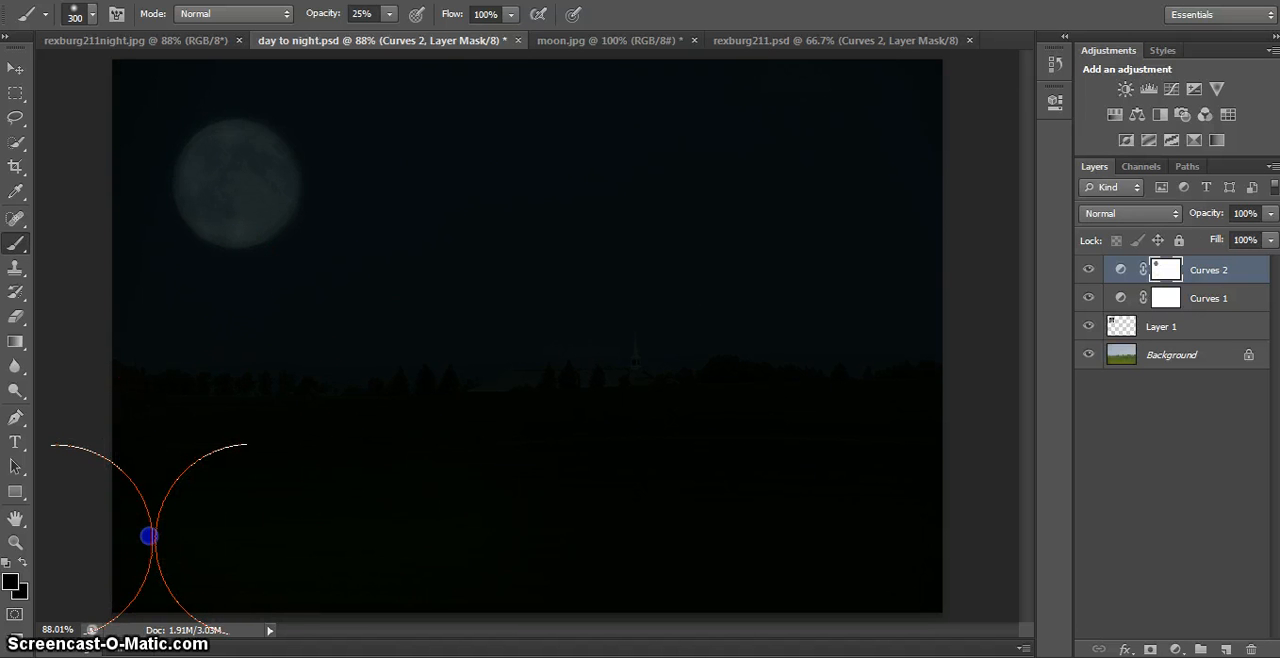
{"action": "left_click", "coordinate": [891, 466]}
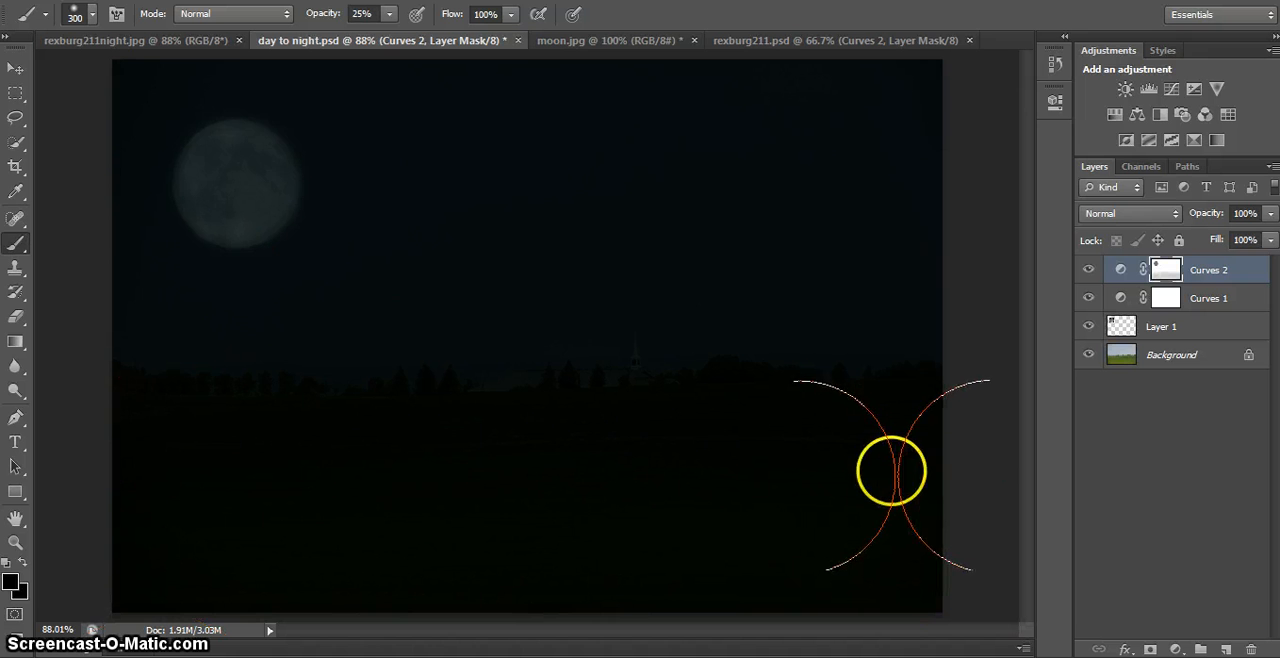
- Reduce the brush to 250 px and paint over the field once more on the Curves 2 mask
{"action": "key", "text": "bracketright"}
{"action": "key", "text": "bracketright"}
{"action": "key", "text": "bracketleft"}
{"action": "key", "text": "bracketleft"}
{"action": "key", "text": "bracketleft"}
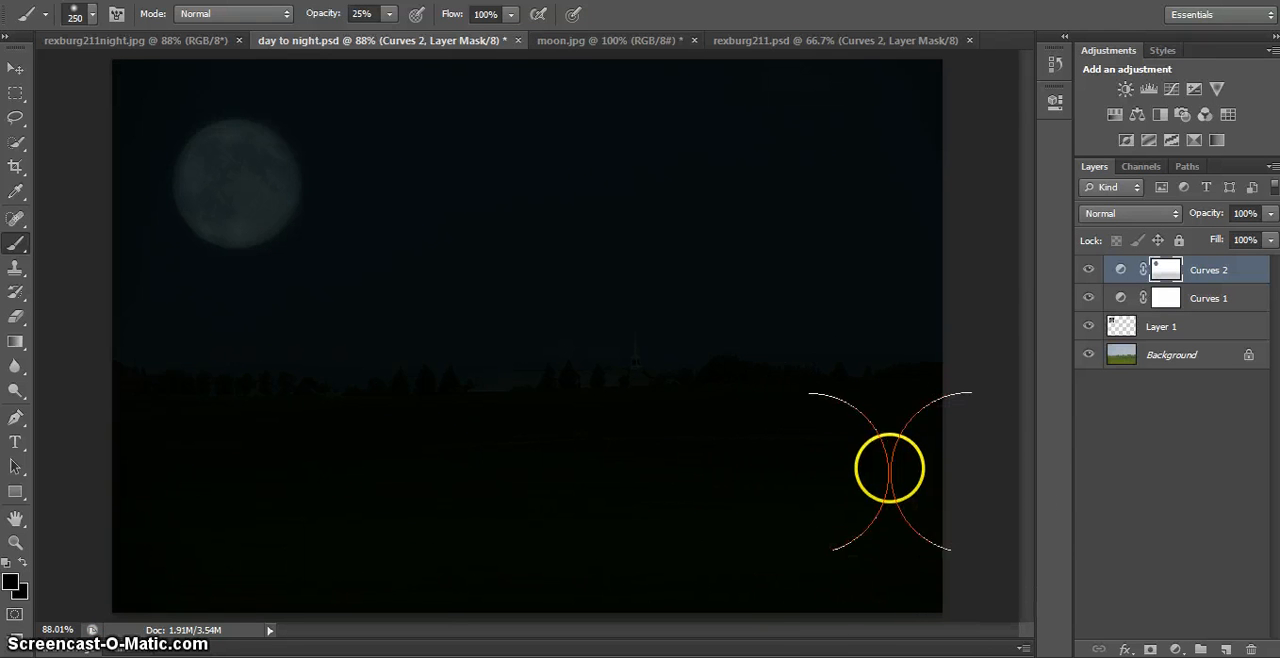
{"action": "left_click", "coordinate": [895, 457]}
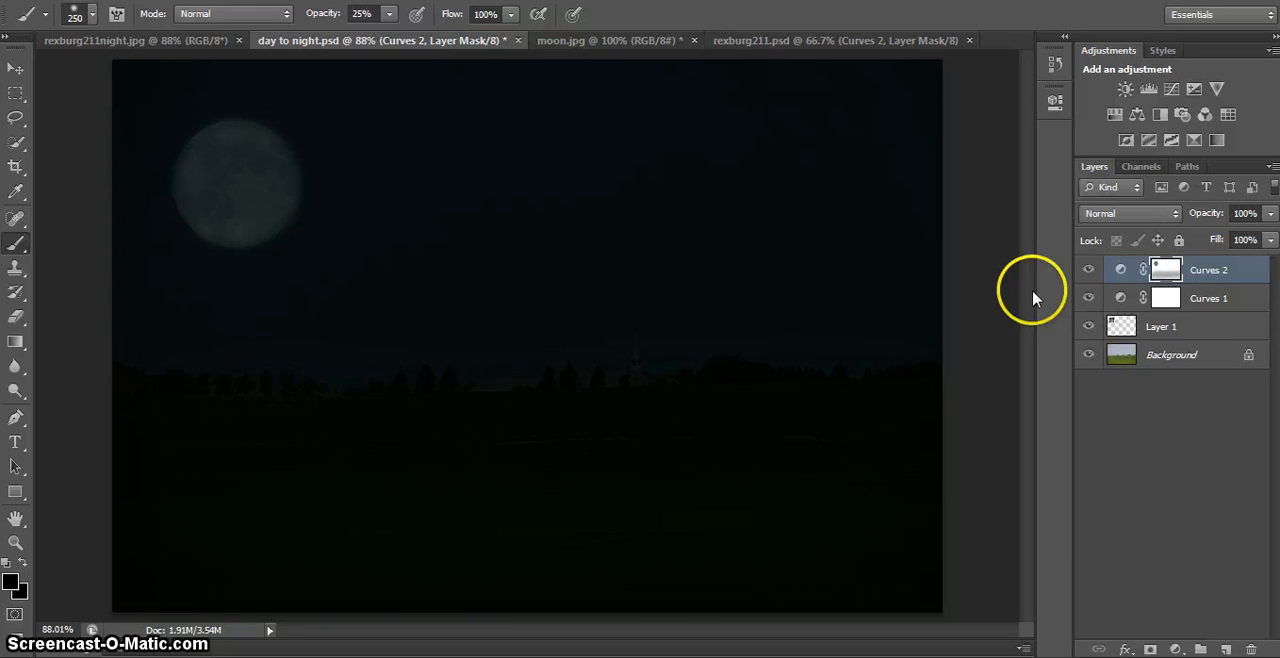
- With a 35 px brush and white (ffffff) foreground, paint along the tree line at the horizon on the Curves 2 mask to darken it again
{"action": "key", "text": "bracketleft"}
{"action": "key", "text": "bracketleft"}
{"action": "key", "text": "bracketleft"}
{"action": "key", "text": "bracketleft"}
{"action": "key", "text": "bracketleft"}
{"action": "key", "text": "bracketleft"}
{"action": "key", "text": "bracketleft"}
{"action": "key", "text": "bracketleft"}
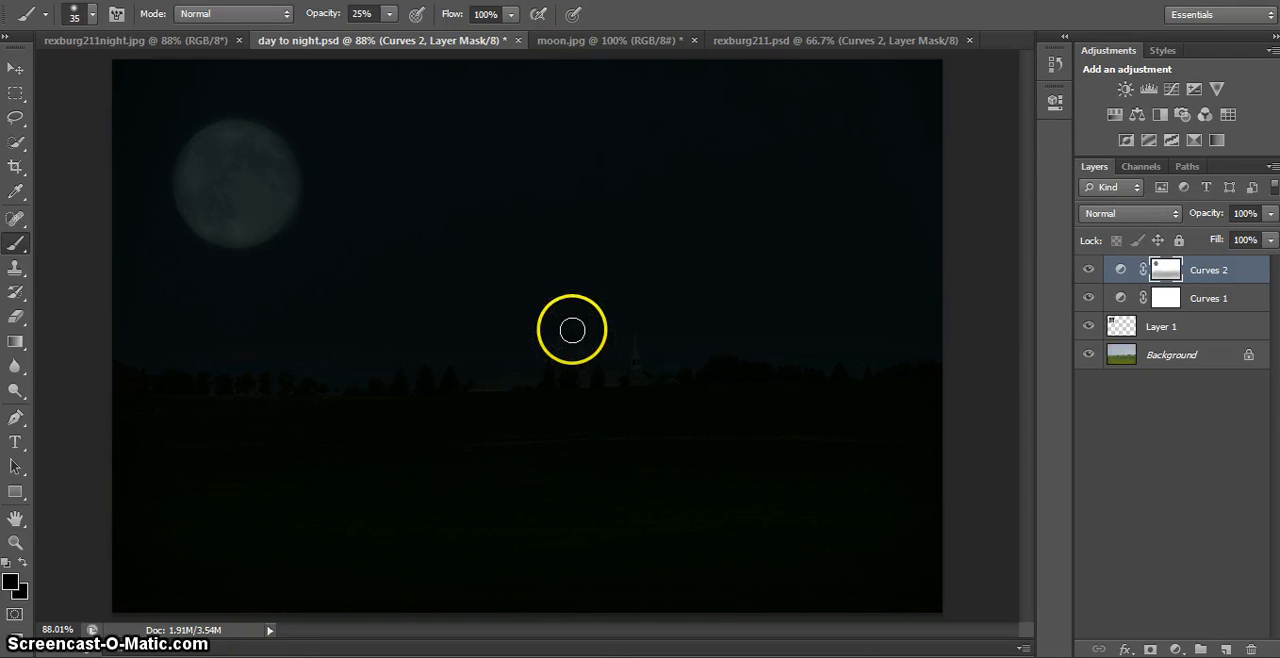
{"action": "left_click", "coordinate": [10, 581]}
{"action": "left_click_drag", "start_coordinate": [855, 198], "coordinate": [763, 103]}
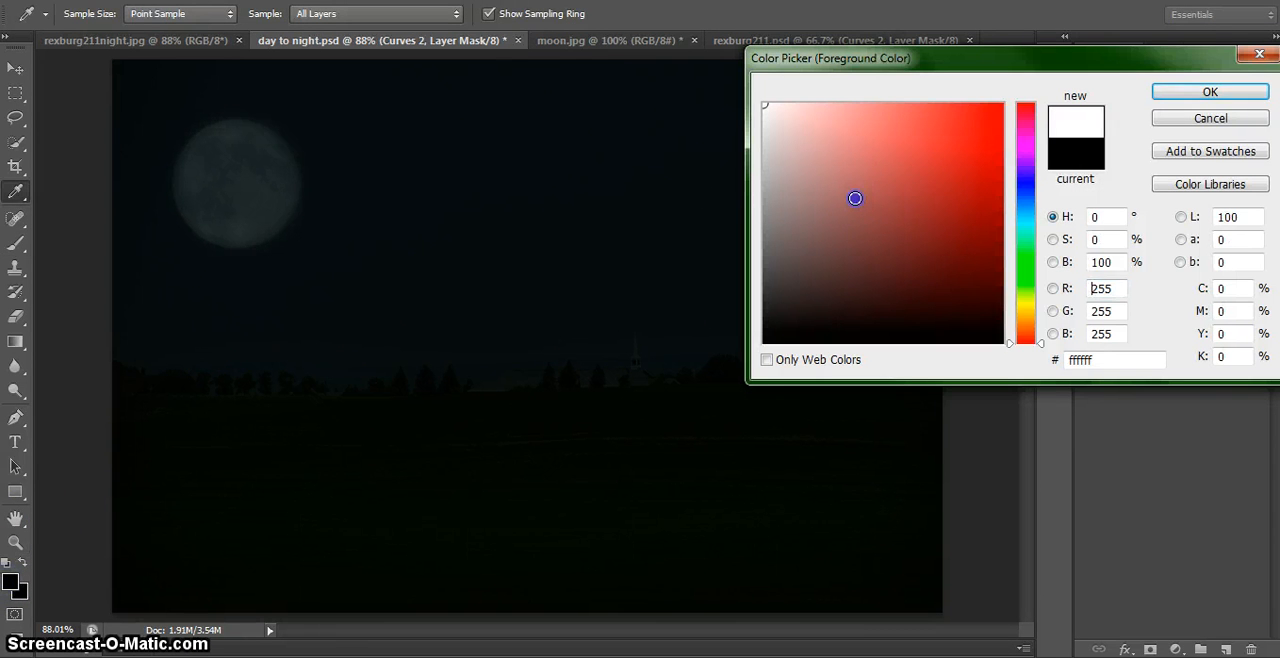
{"action": "left_click", "coordinate": [1205, 92]}
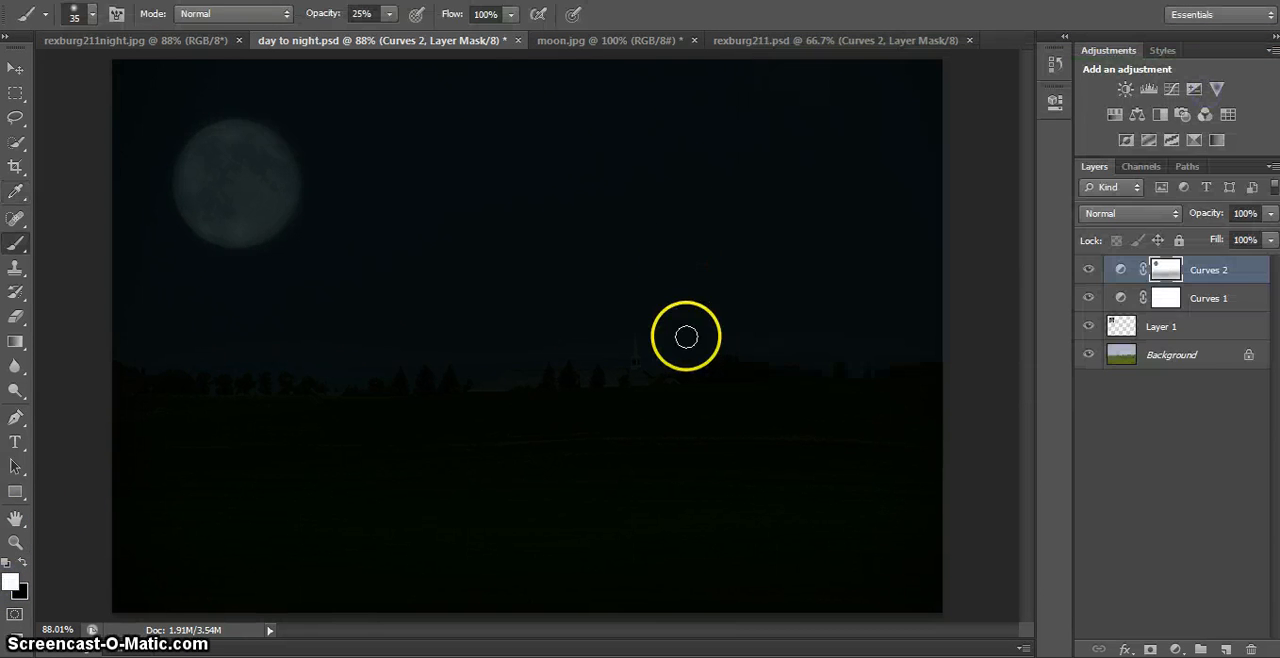
{"action": "left_click_drag", "start_coordinate": [692, 348], "coordinate": [695, 346]}
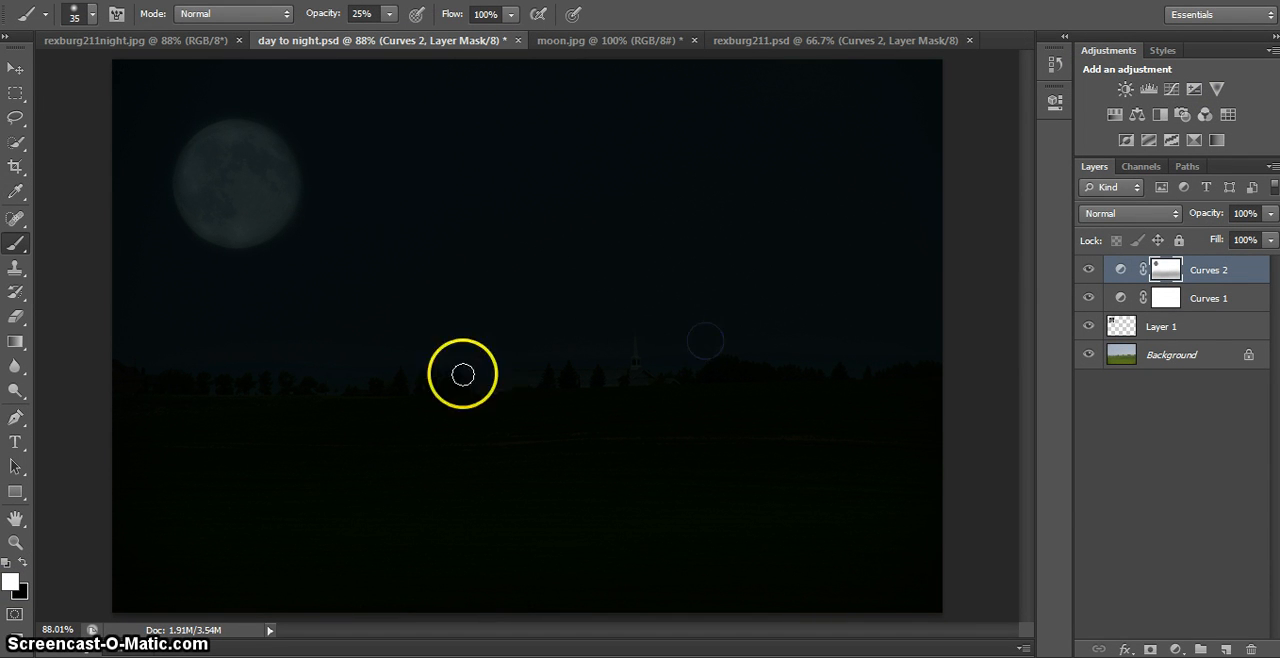
{"action": "left_click", "coordinate": [499, 362]}
{"action": "left_click", "coordinate": [332, 321]}
- Flatten the image and save it as the JPEG file day to night.jpg with maximum quality 12 and the Baseline ("Standard") format option
{"action": "left_click", "coordinate": [168, 0]}
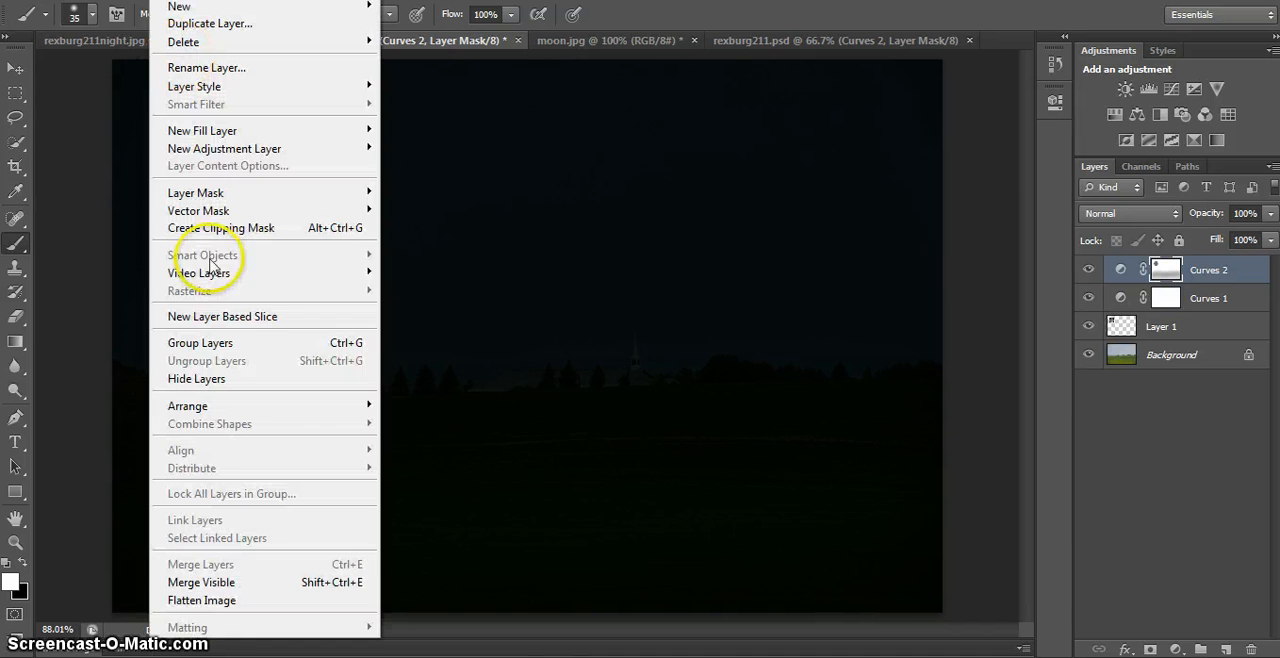
{"action": "left_click", "coordinate": [215, 600]}
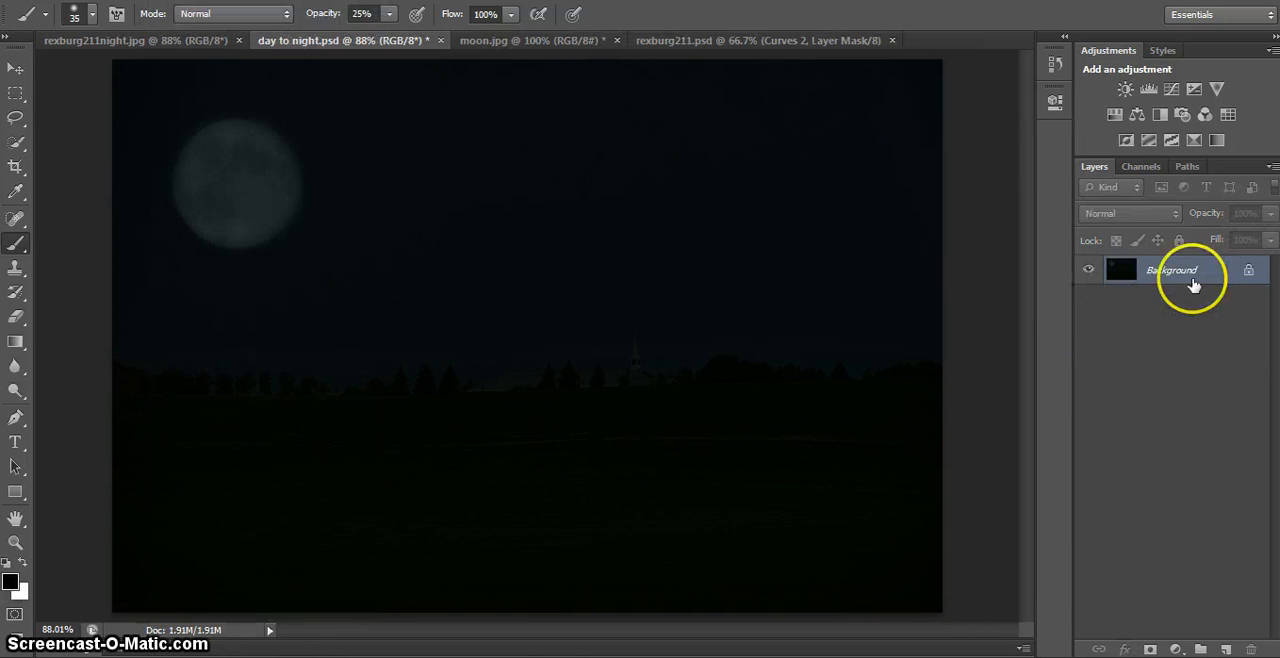
{"action": "left_click", "coordinate": [50, 0]}
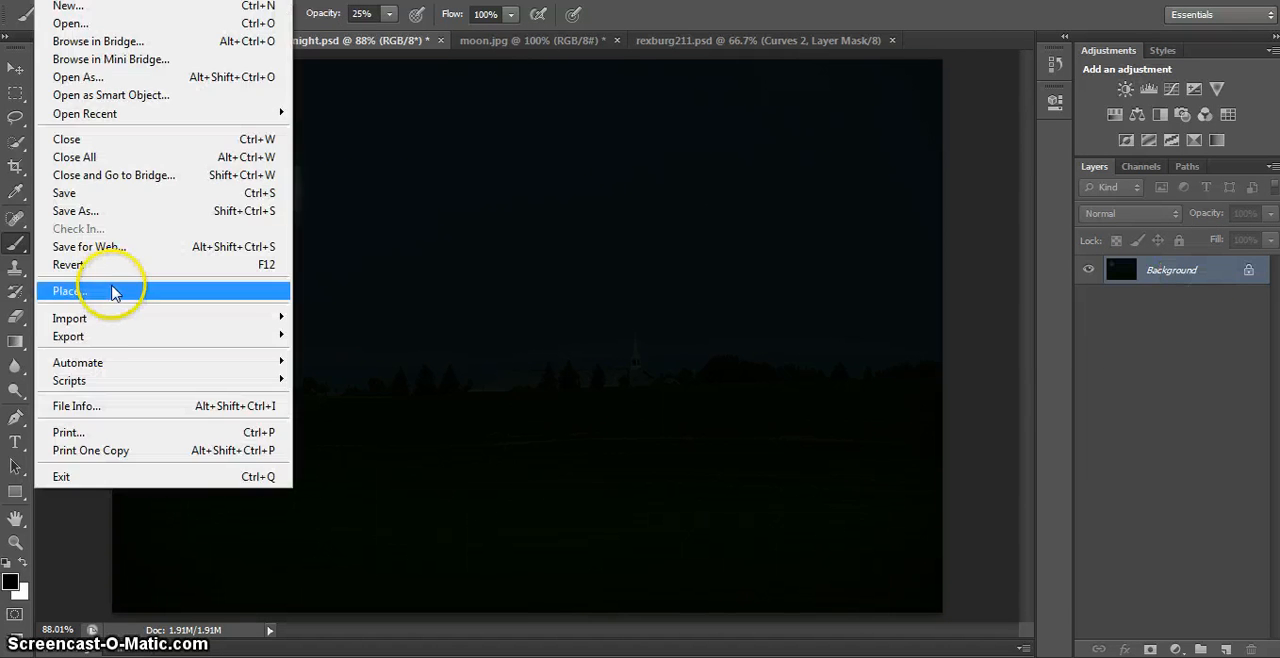
{"action": "left_click", "coordinate": [90, 211]}
{"action": "left_click", "coordinate": [685, 370]}
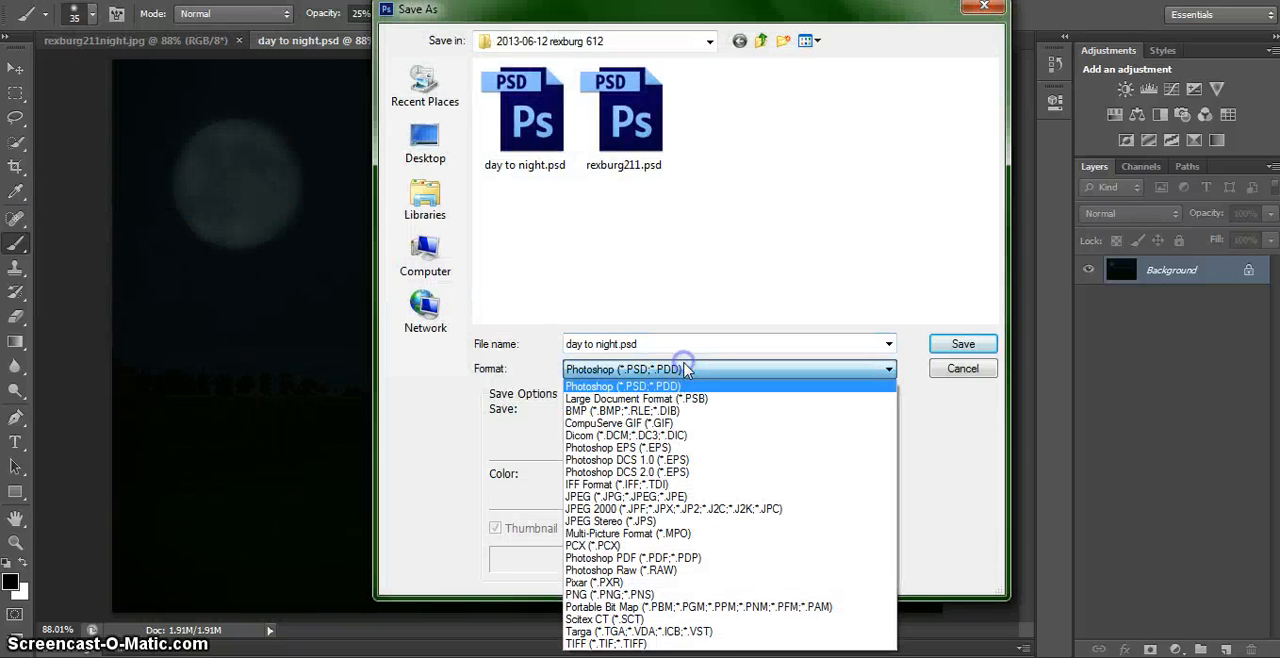
{"action": "left_click", "coordinate": [657, 497]}
{"action": "left_click", "coordinate": [963, 345]}
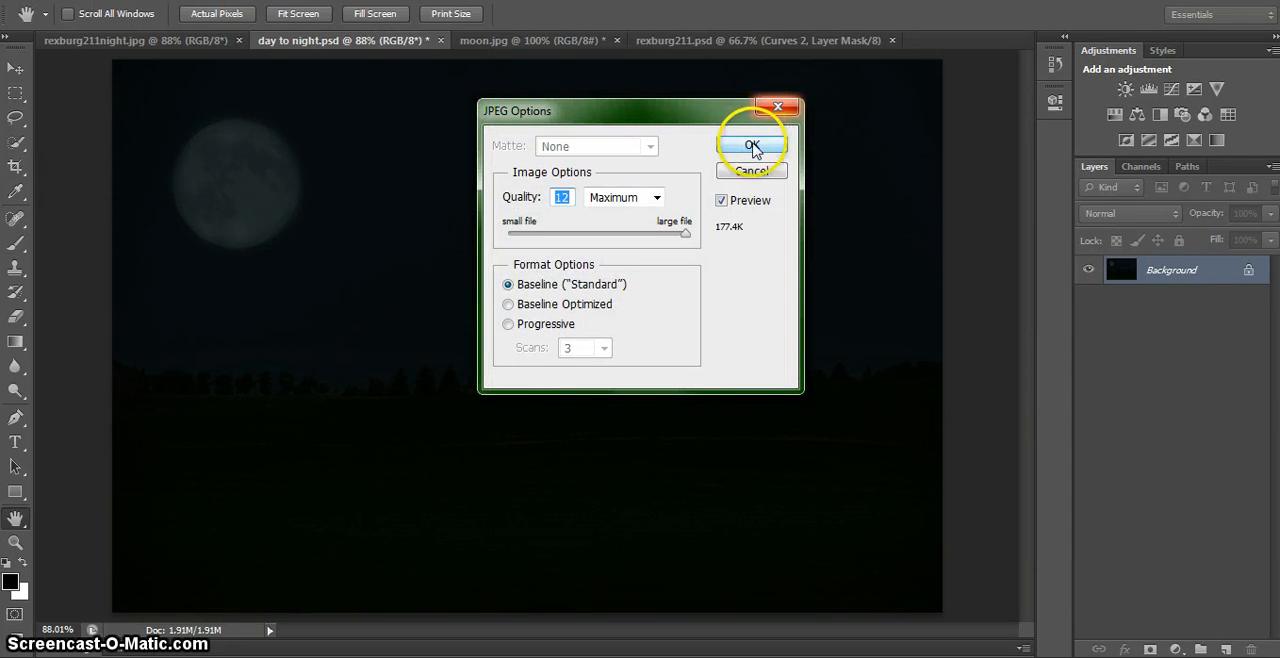
{"action": "left_click", "coordinate": [753, 146]}
{"action": "key", "text": "b"}
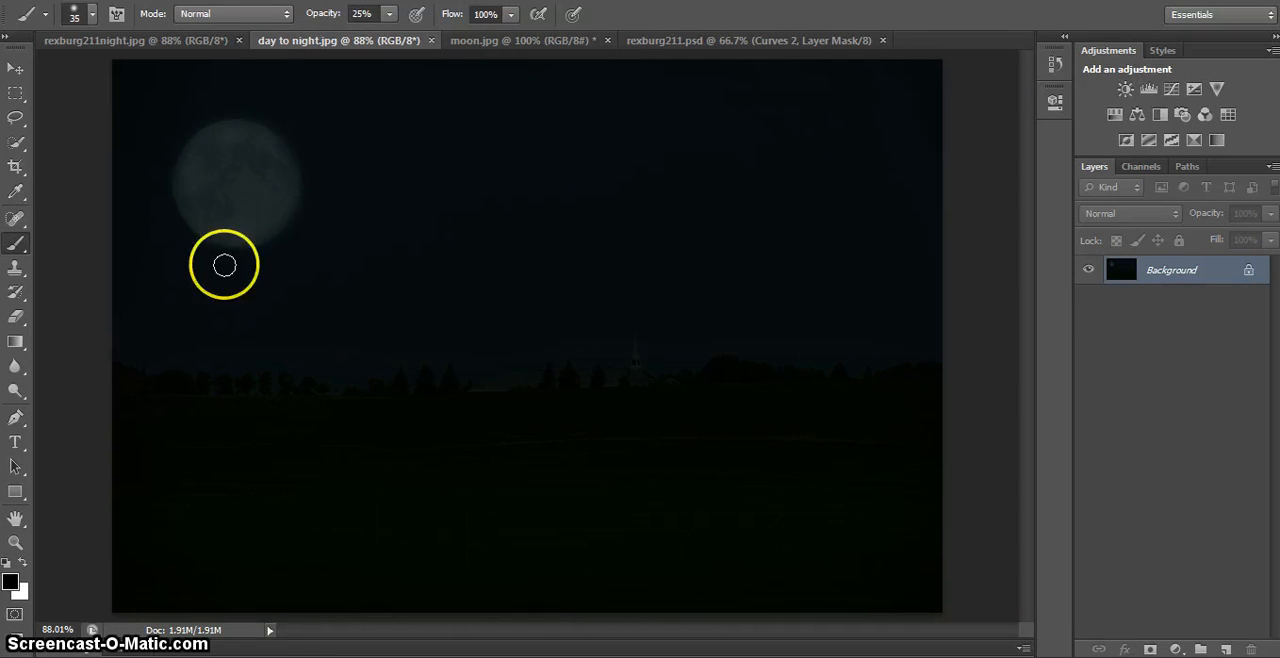
- Compare the result with the reference image rexburg211night.jpg and return to day to night.jpg
{"action": "left_click", "coordinate": [138, 42]}
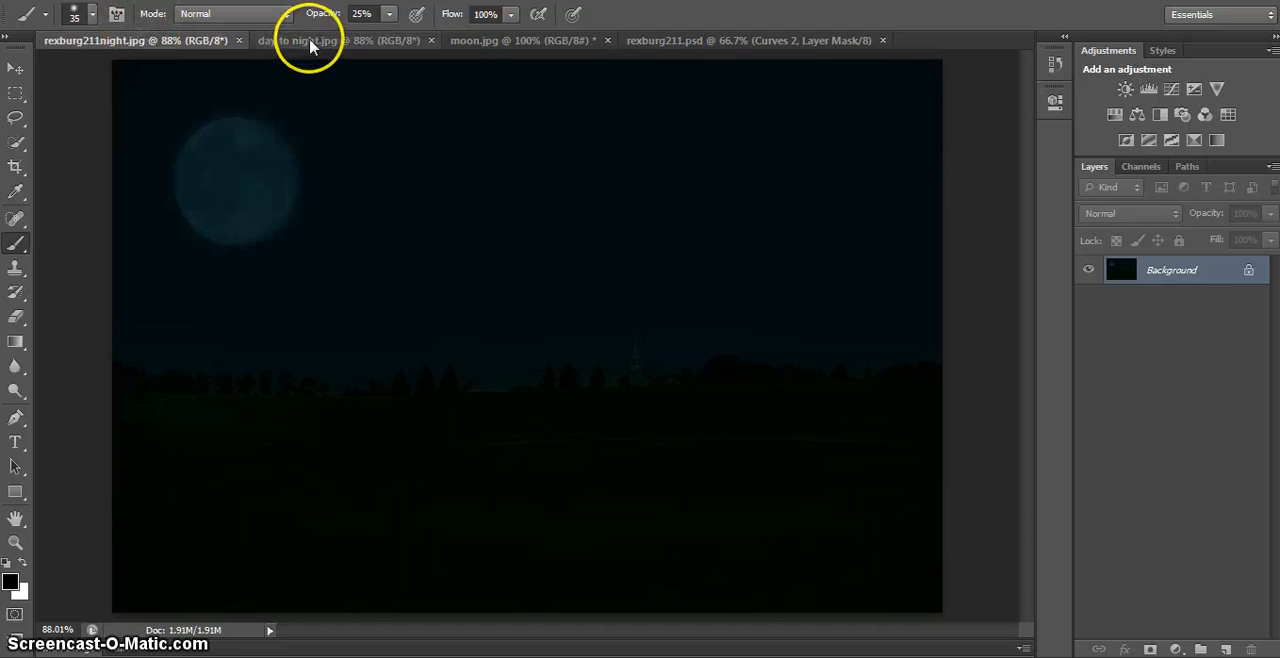
{"action": "left_click", "coordinate": [315, 42]}
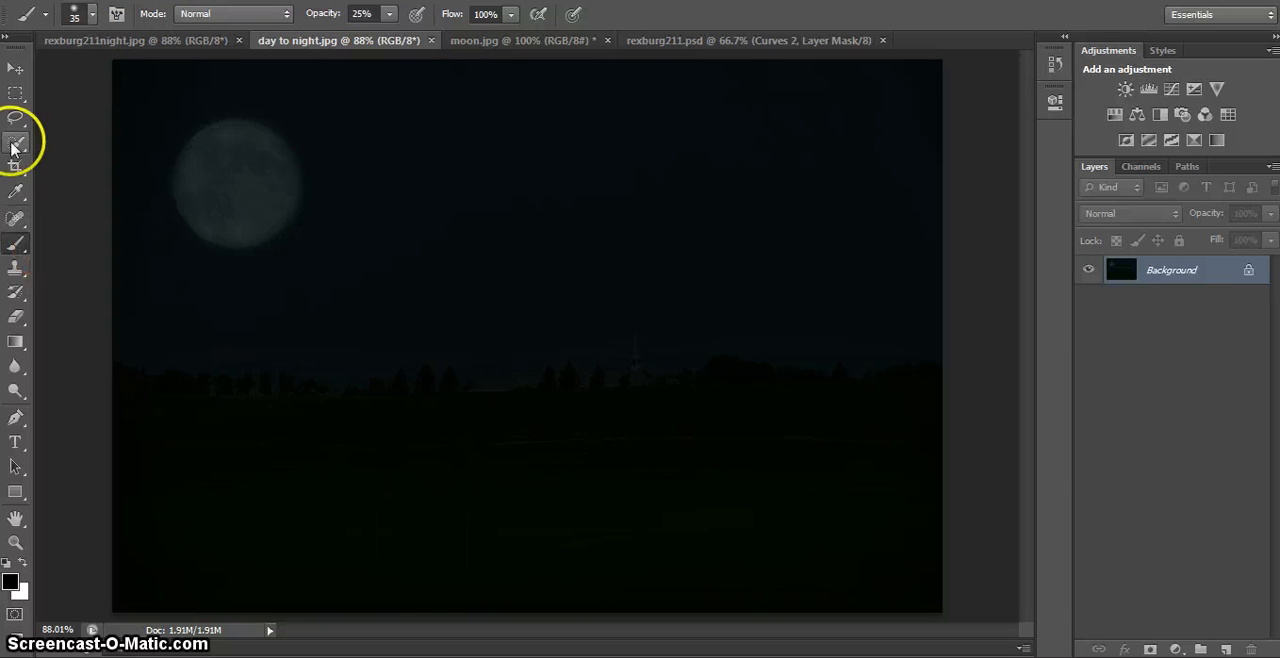